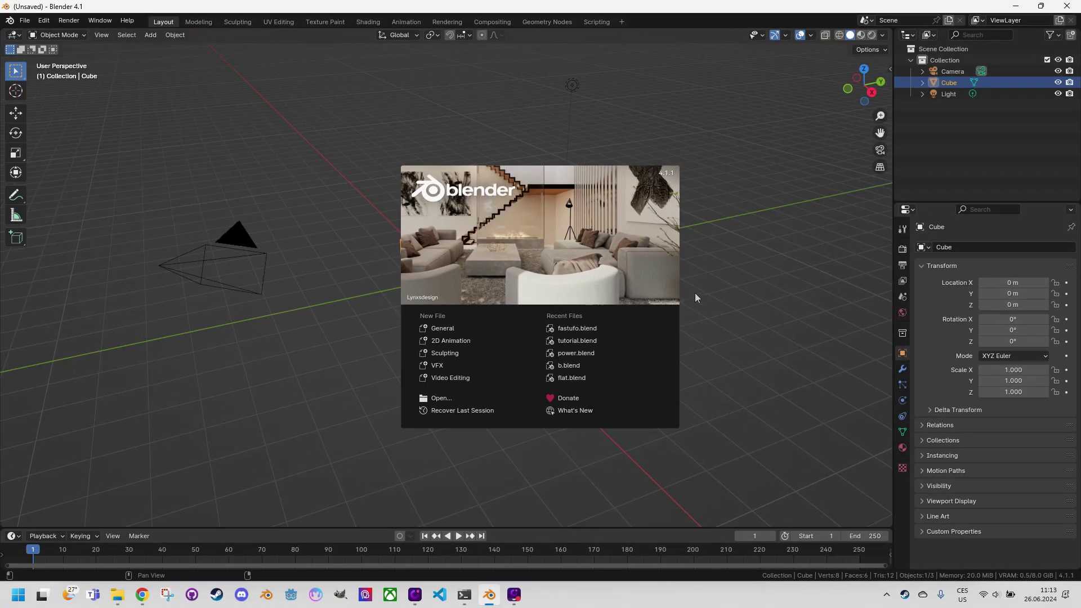
Step: Dismiss the splash screen and show the sidebar with the Screencast Keys settings
left_click(711, 330)
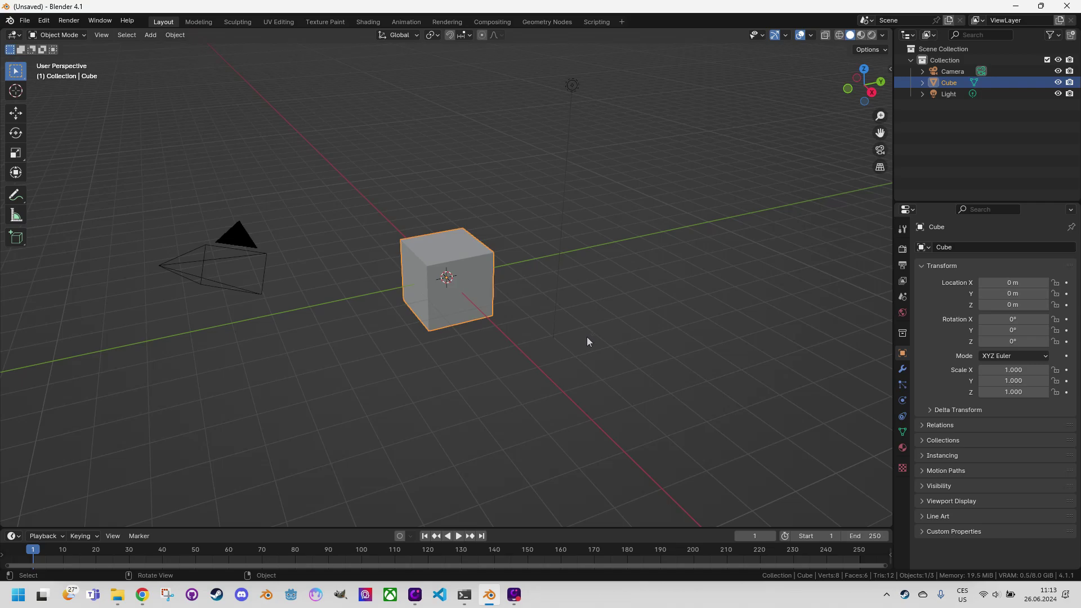
key("n")
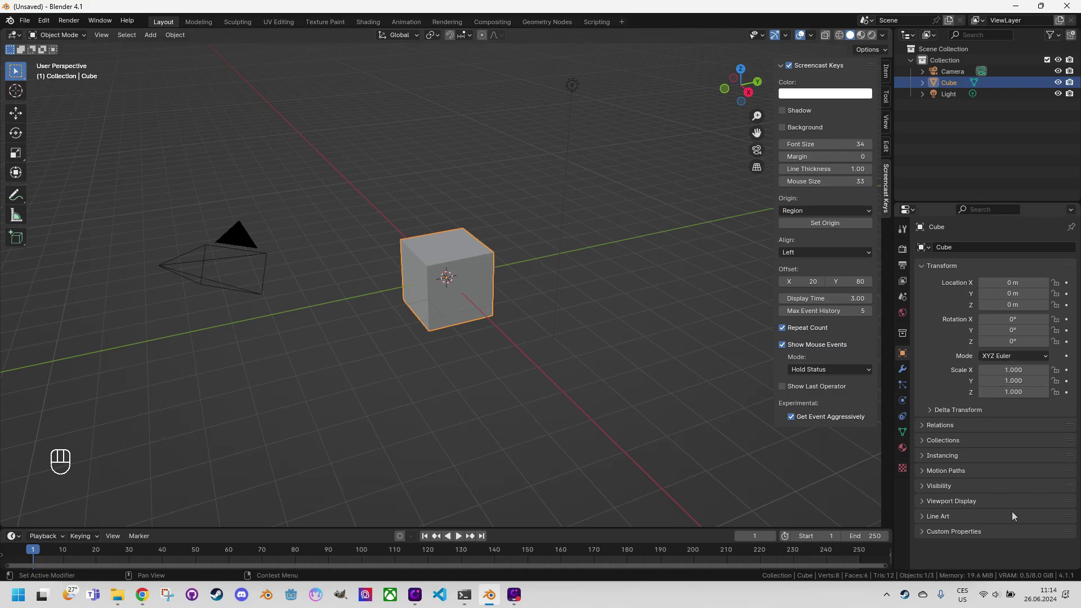
Step: Delete the camera, cube and light, then hide the Screencast Keys sidebar
key("a")
key("a")
key("a")
key("a")
key("a")
key("a")
key("a")
key("a")
key("a")
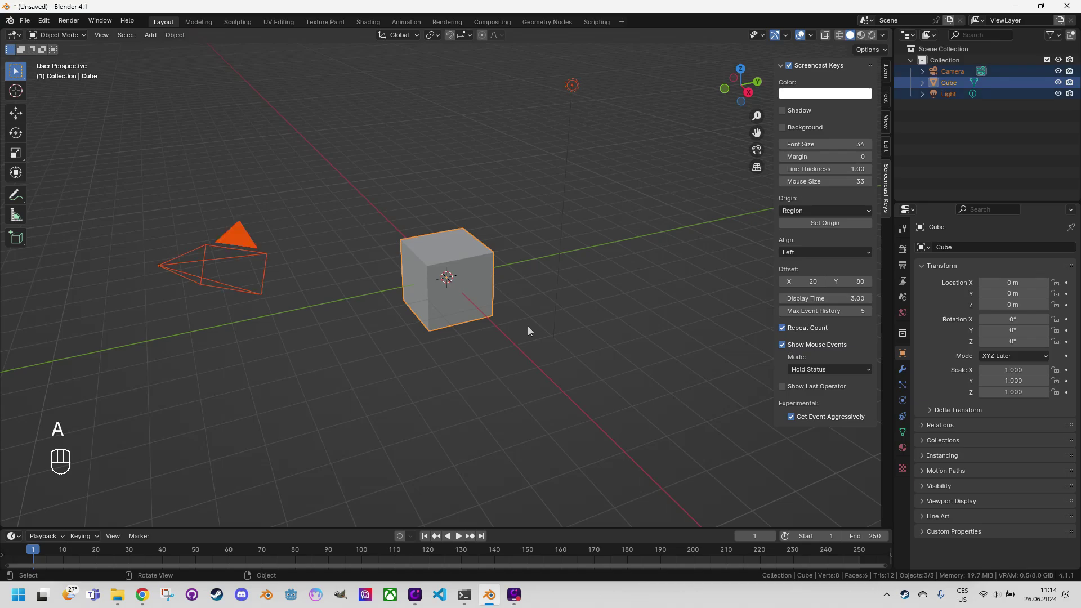
key("x")
left_click(528, 326)
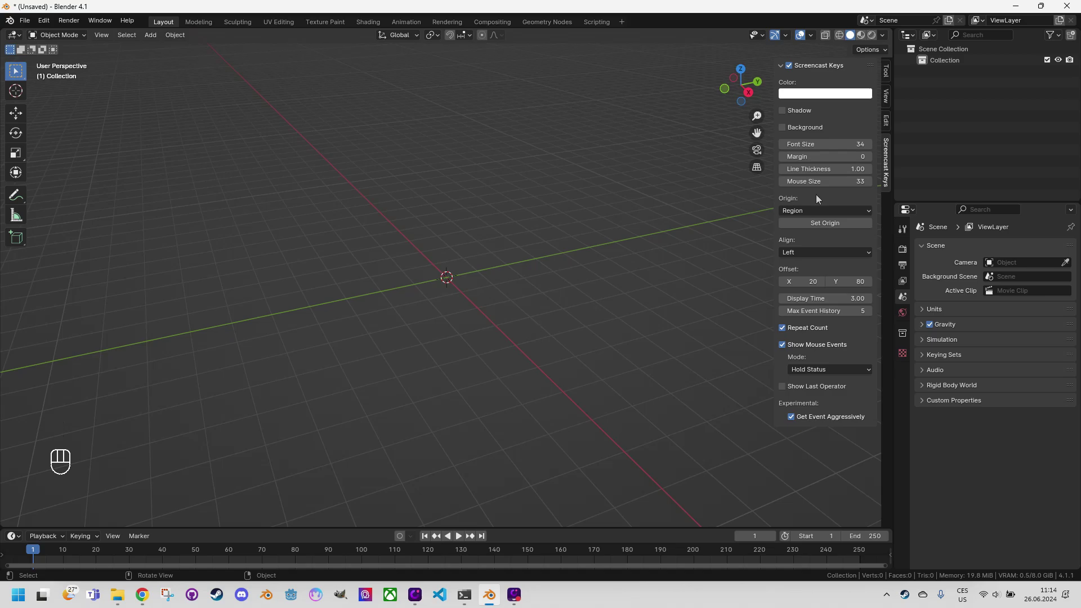
key("n")
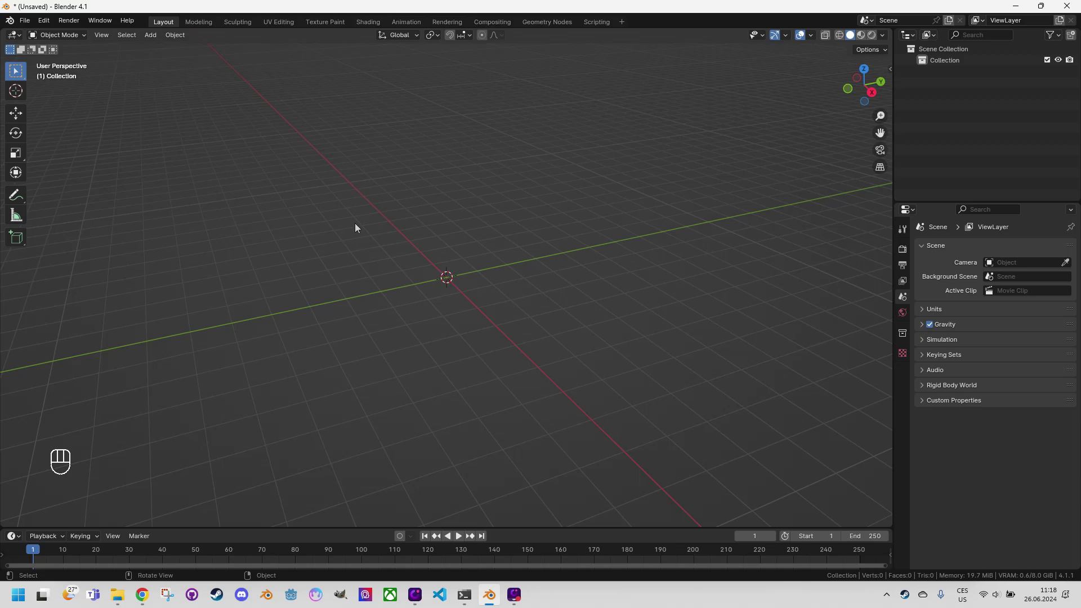
left_click(43, 20)
left_click(100, 161)
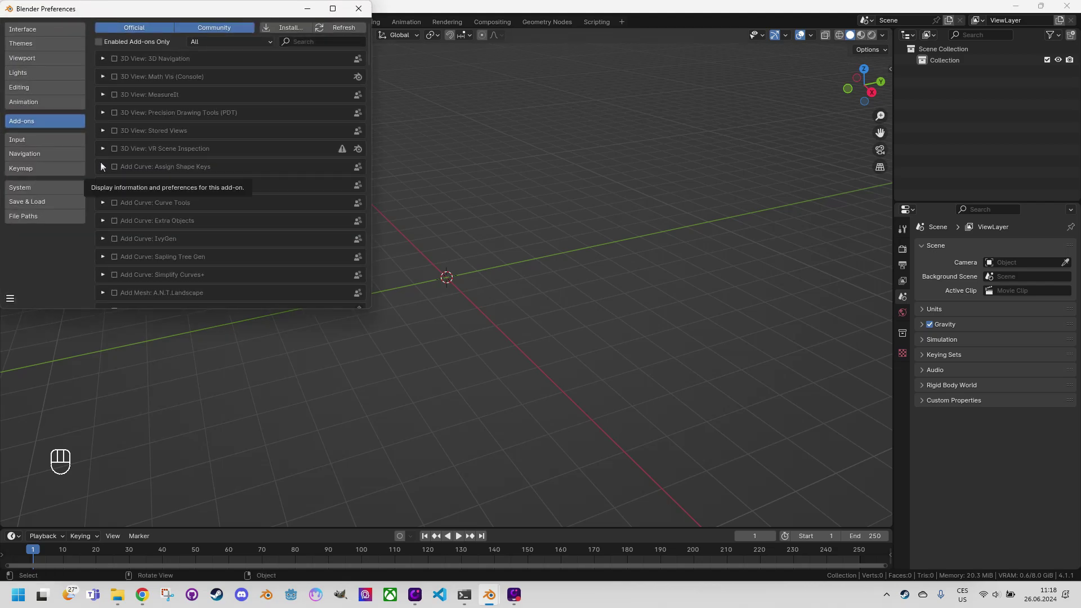
left_click(336, 42)
type("extr")
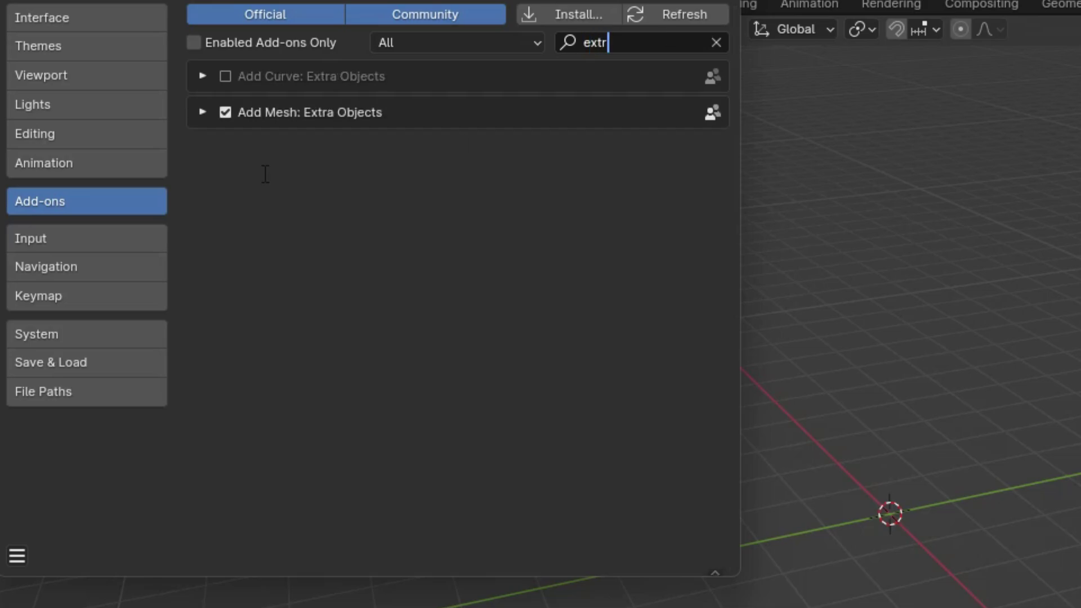
left_click(201, 112)
left_click(201, 112)
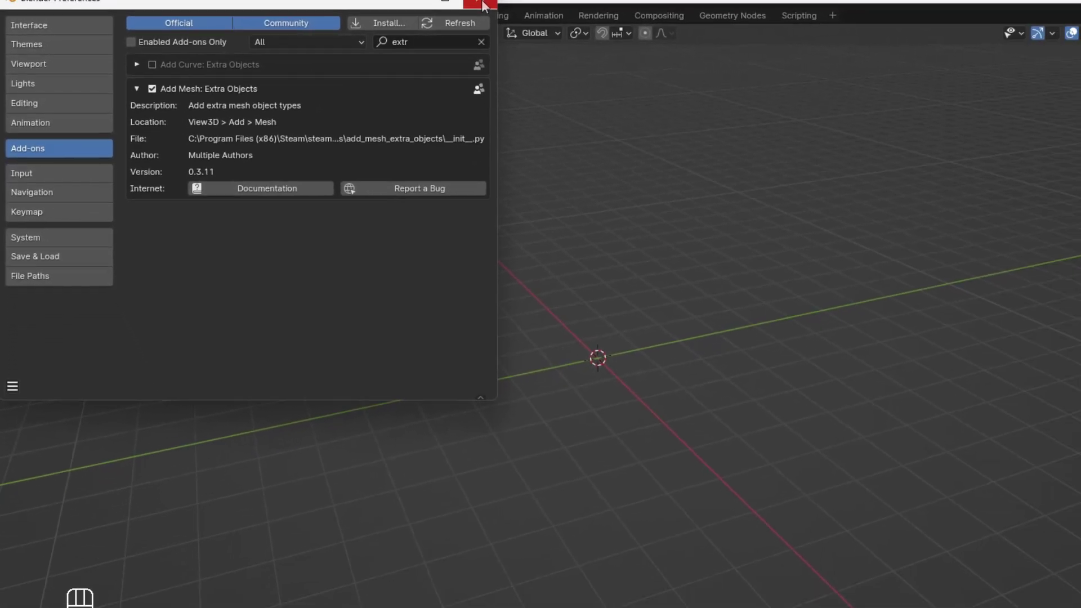
left_click(725, 0)
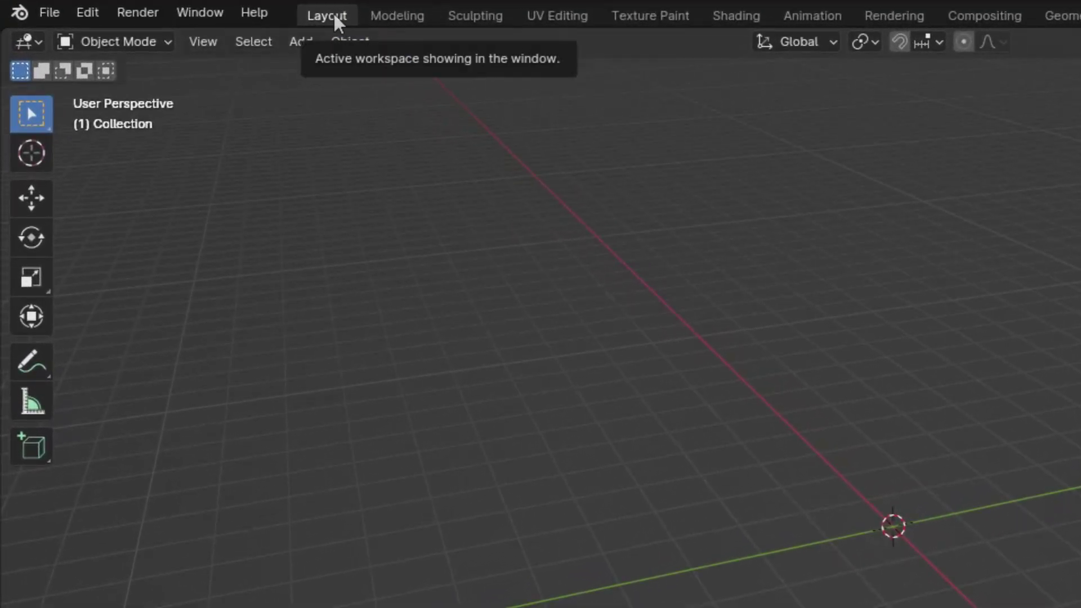
Step: Add a Rock Generator rock at the origin and expand its Add Rocks settings panel
left_click(165, 40)
left_click(171, 39)
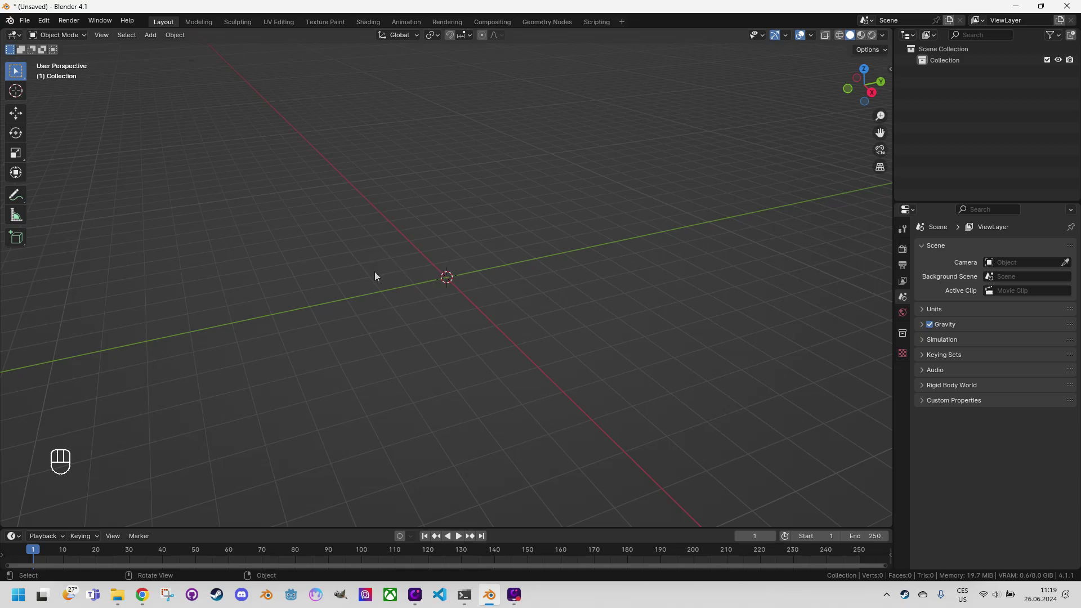
key("shift+a")
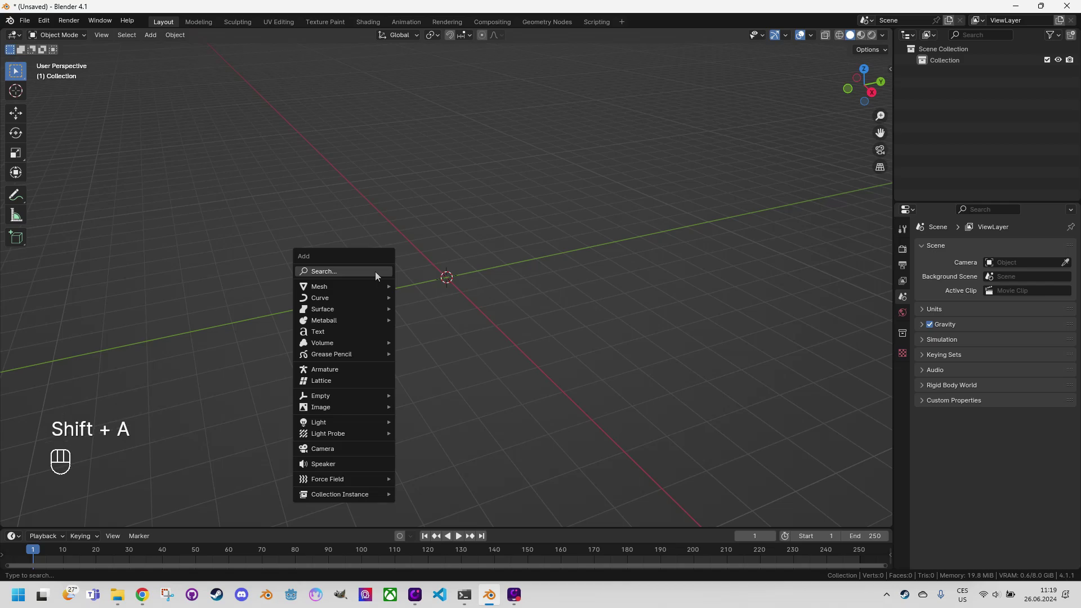
mouse_move(376, 288)
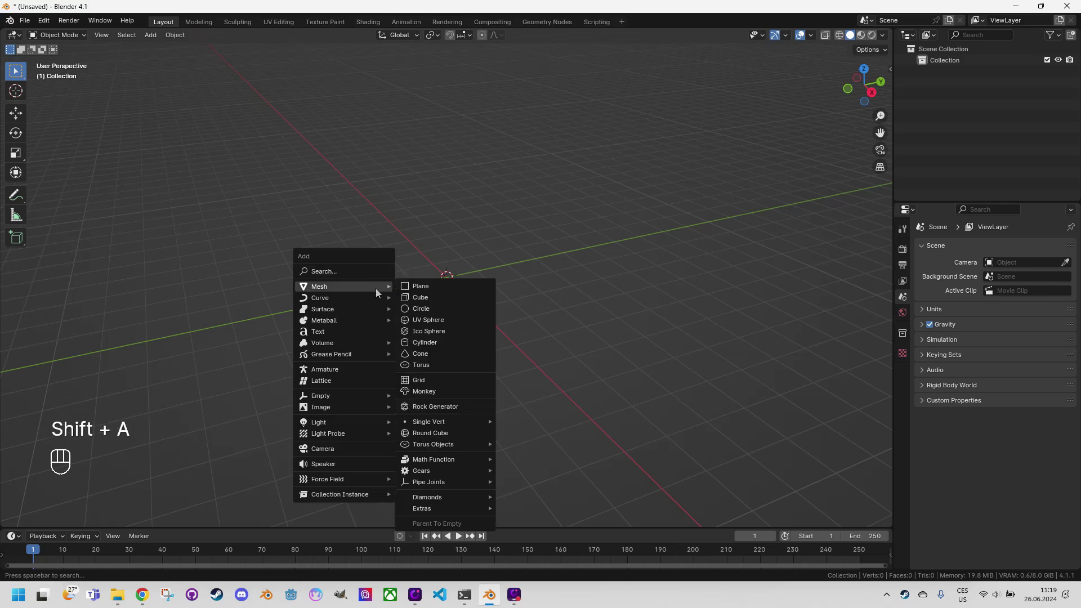
left_click(449, 406)
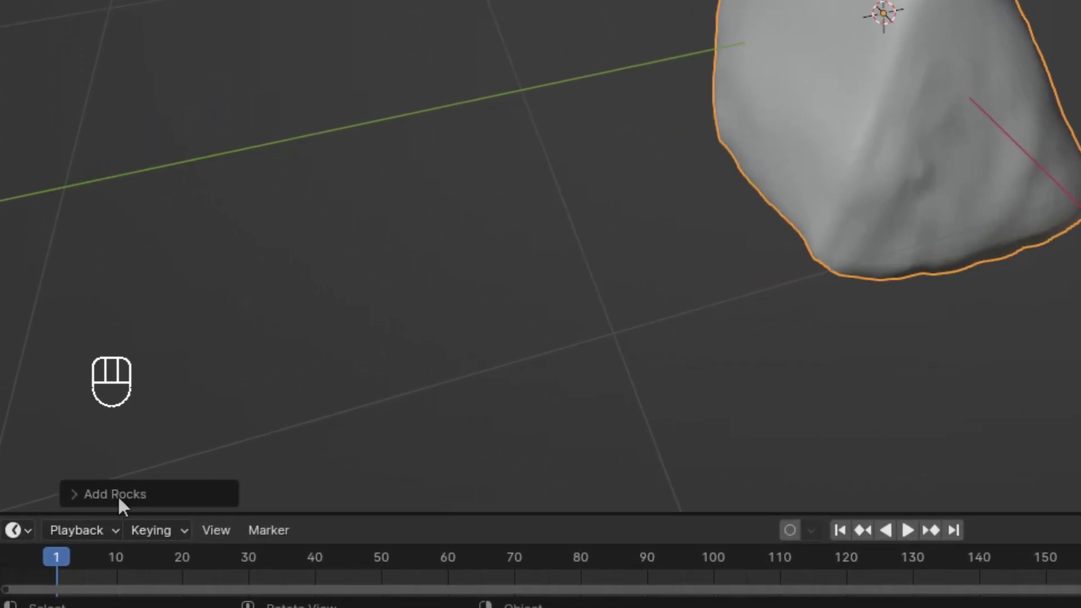
left_click(117, 495)
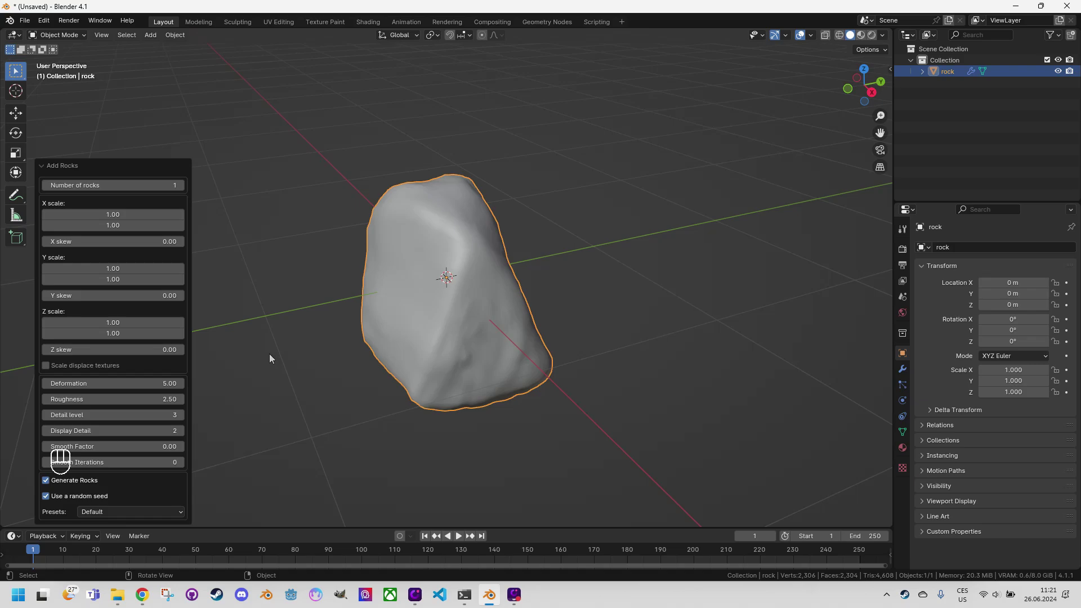
Step: Deselect the rock and reopen its Add Rocks settings from the Edit menu
left_click(301, 345)
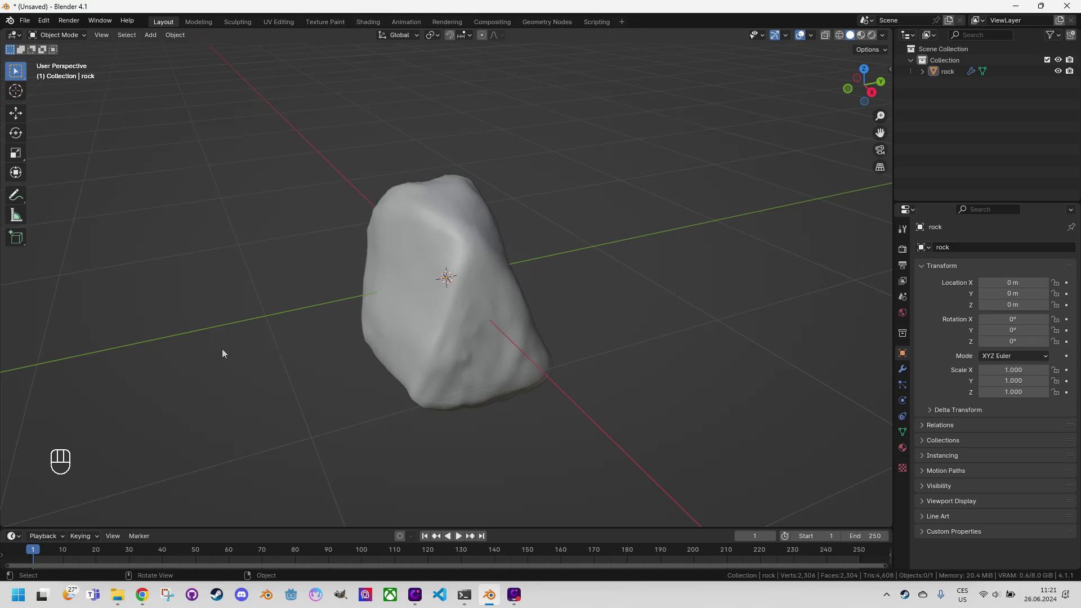
left_click(43, 21)
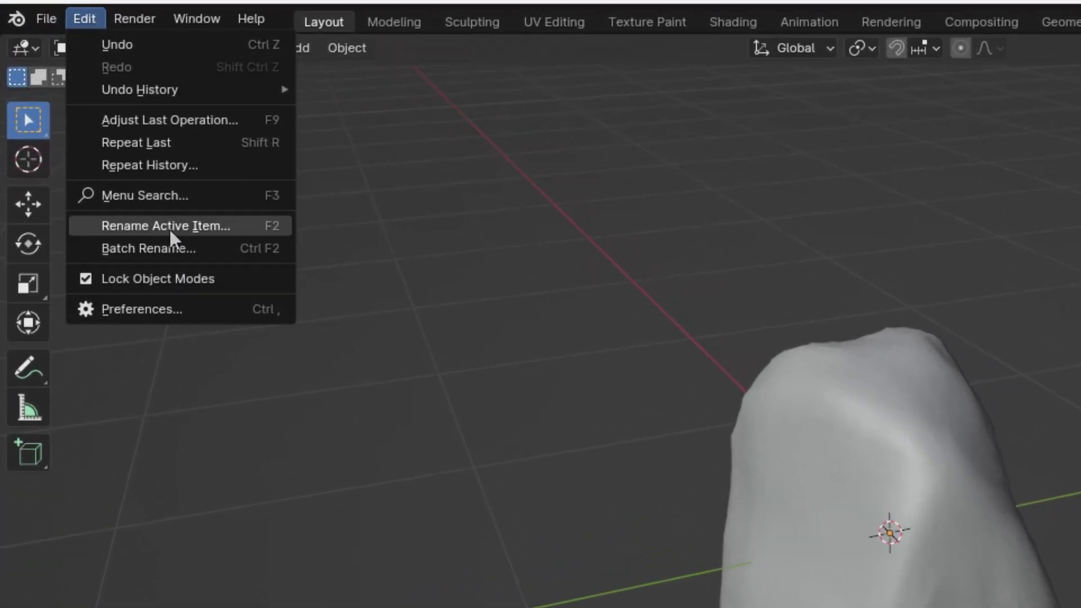
left_click(160, 117)
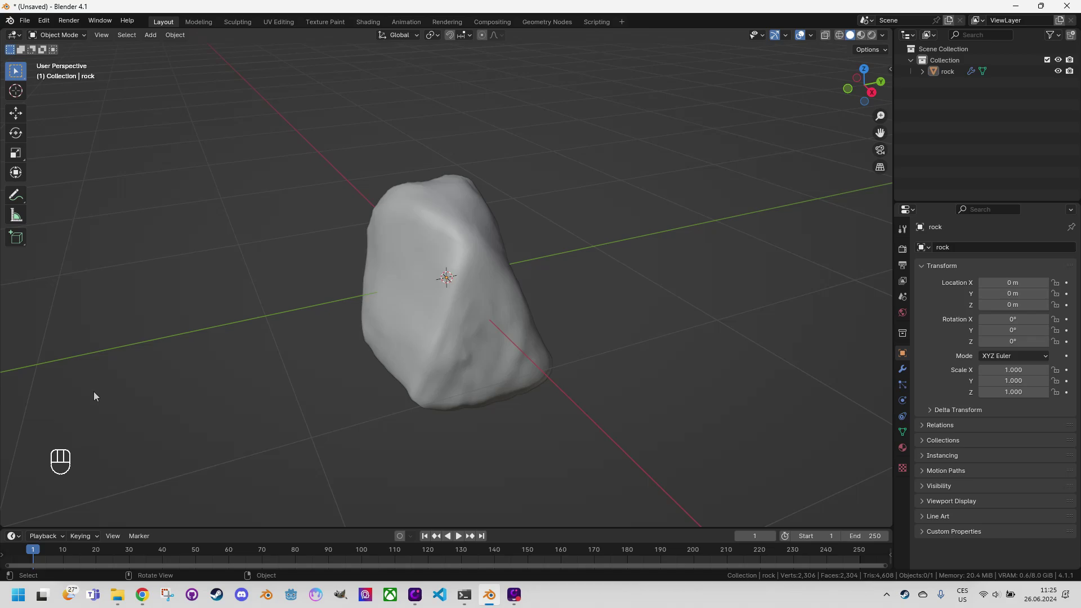
Step: Reopen Add Rocks with F9 and step Deformation up from 7.50 to 7.65
key("F9")
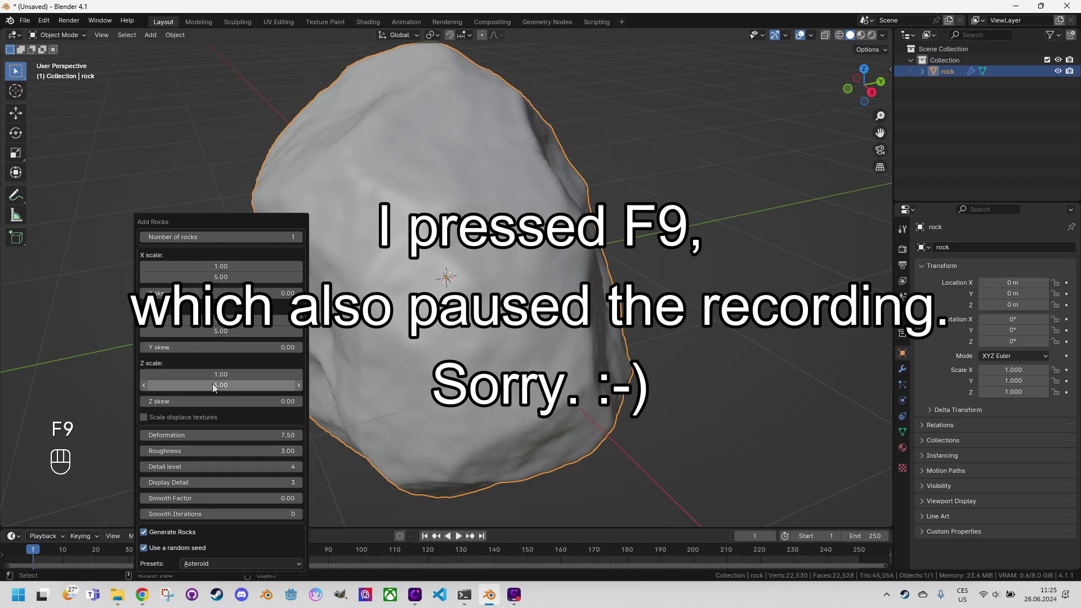
left_click(299, 436)
left_click(299, 435)
left_click(298, 436)
left_click(299, 435)
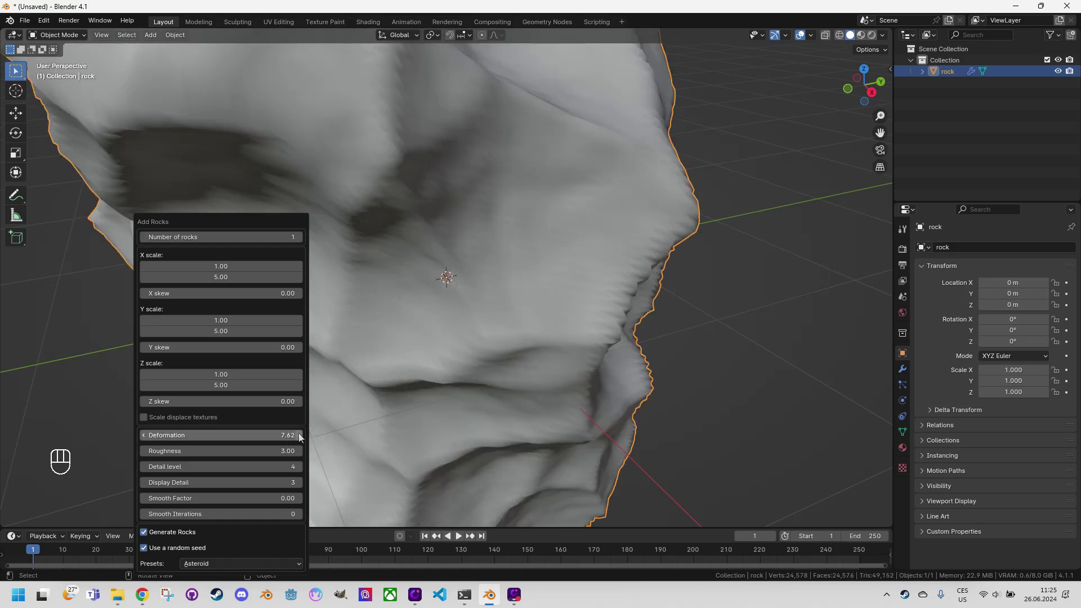
left_click(299, 436)
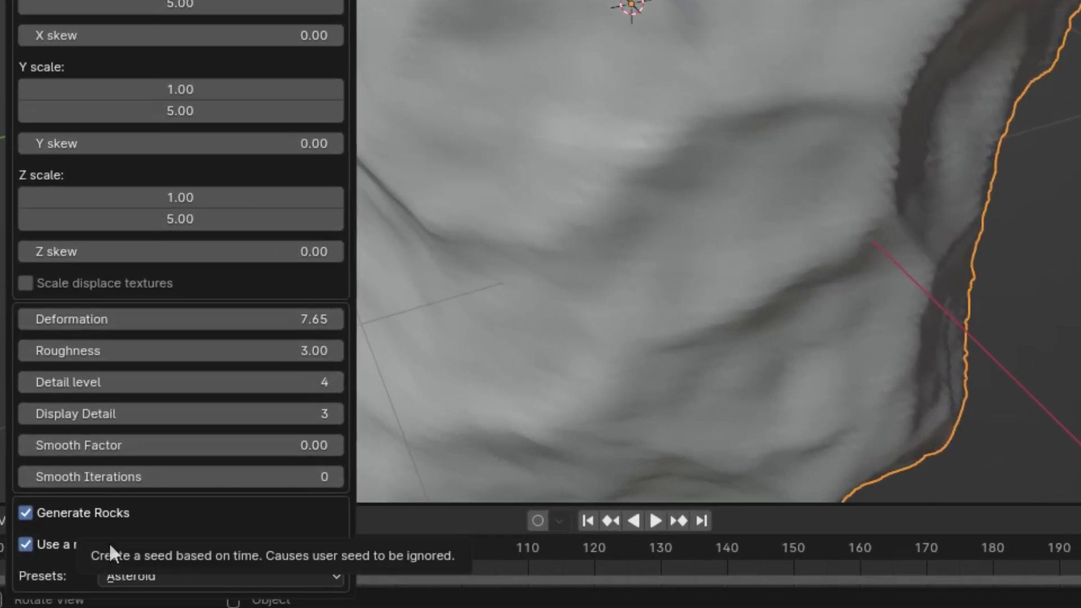
Step: Turn off the random seed, set User seed 5, Deformation 7.86 and Roughness 5.04
left_click(103, 537)
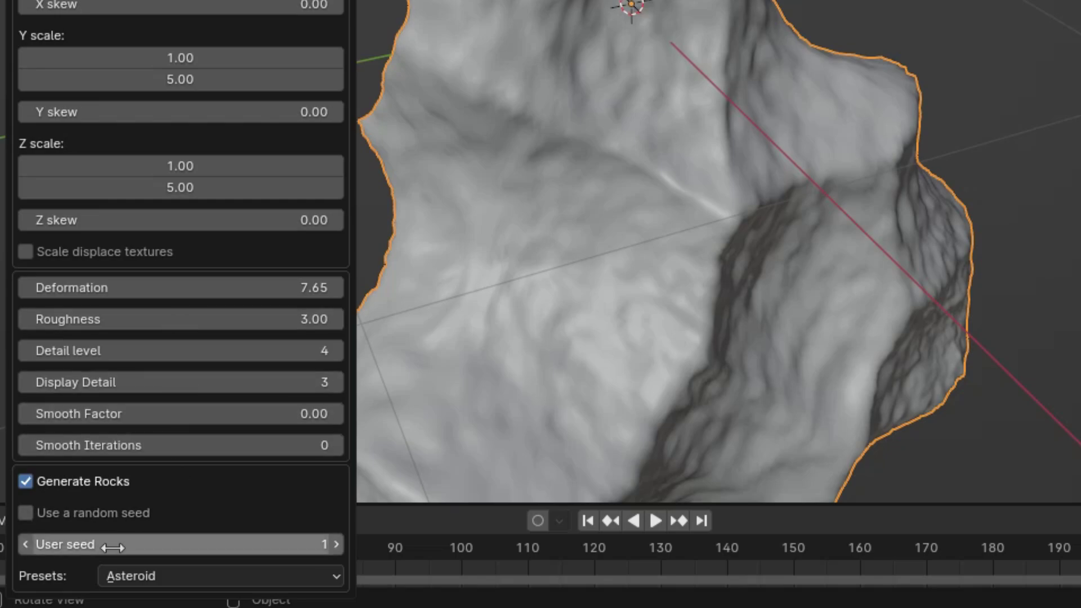
left_click(336, 544)
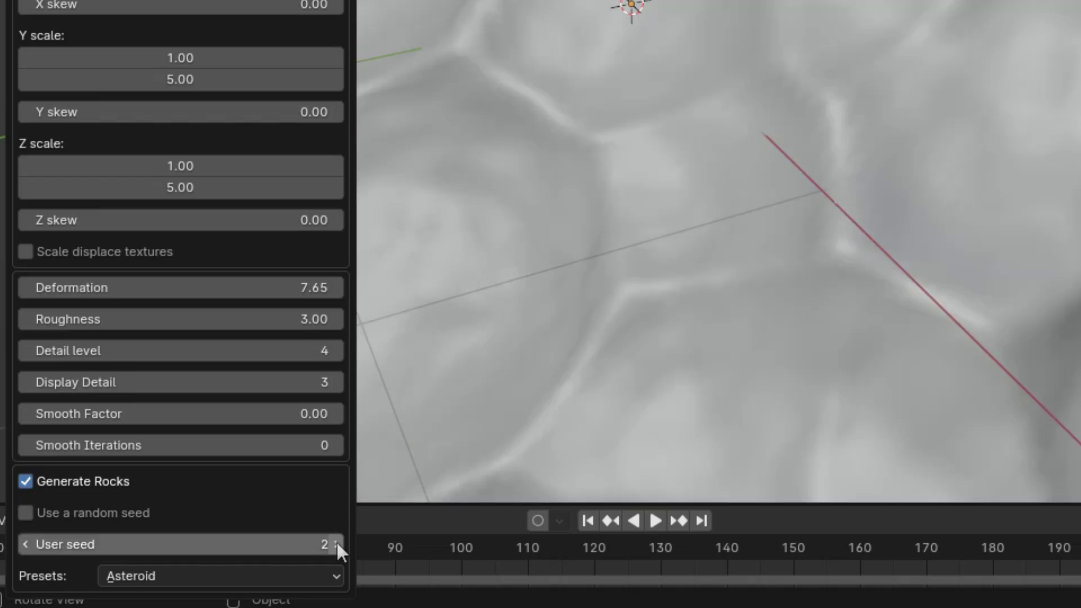
left_click(336, 544)
left_click(336, 544)
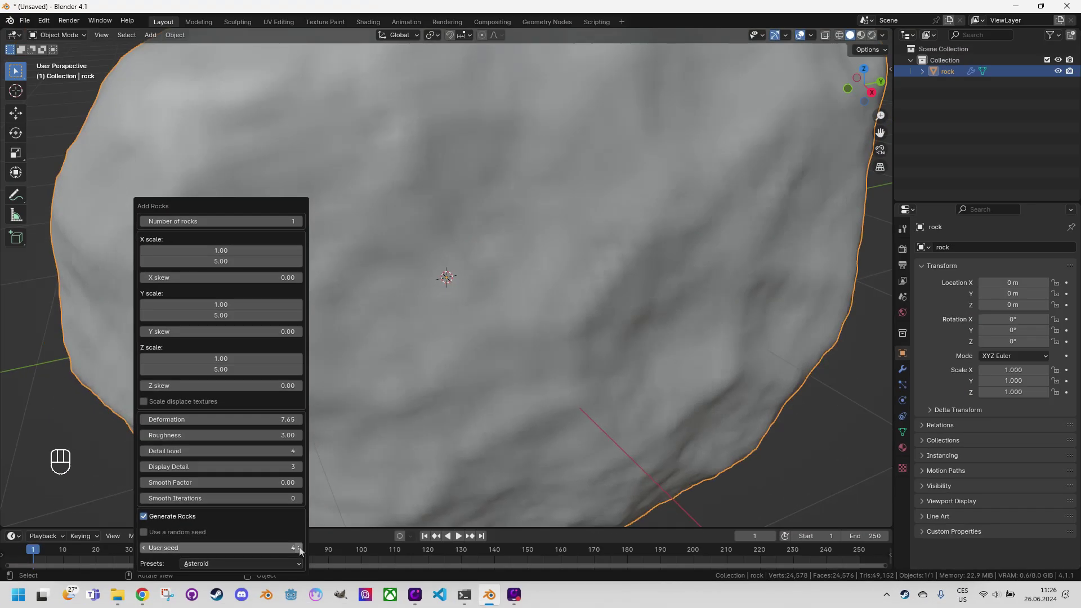
left_click(299, 547)
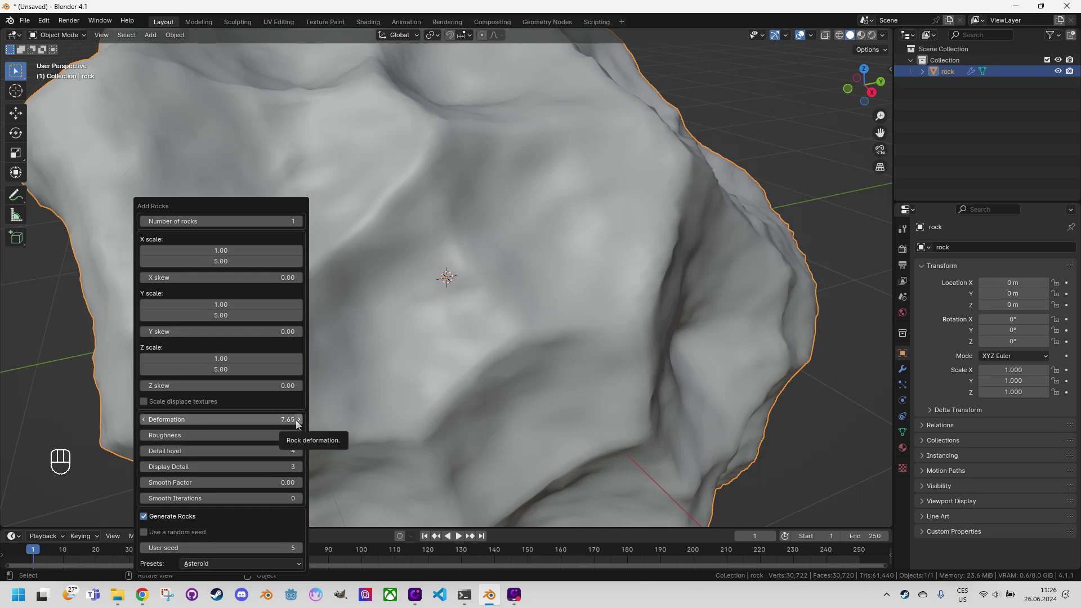
left_click_drag(297, 422, 322, 422)
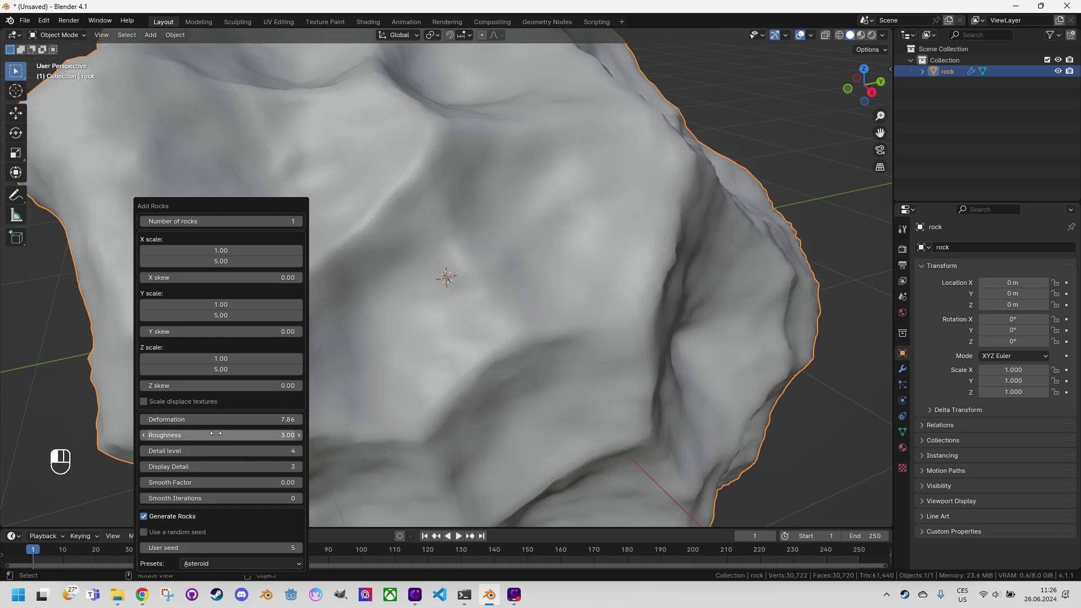
left_click_drag(216, 434, 256, 439)
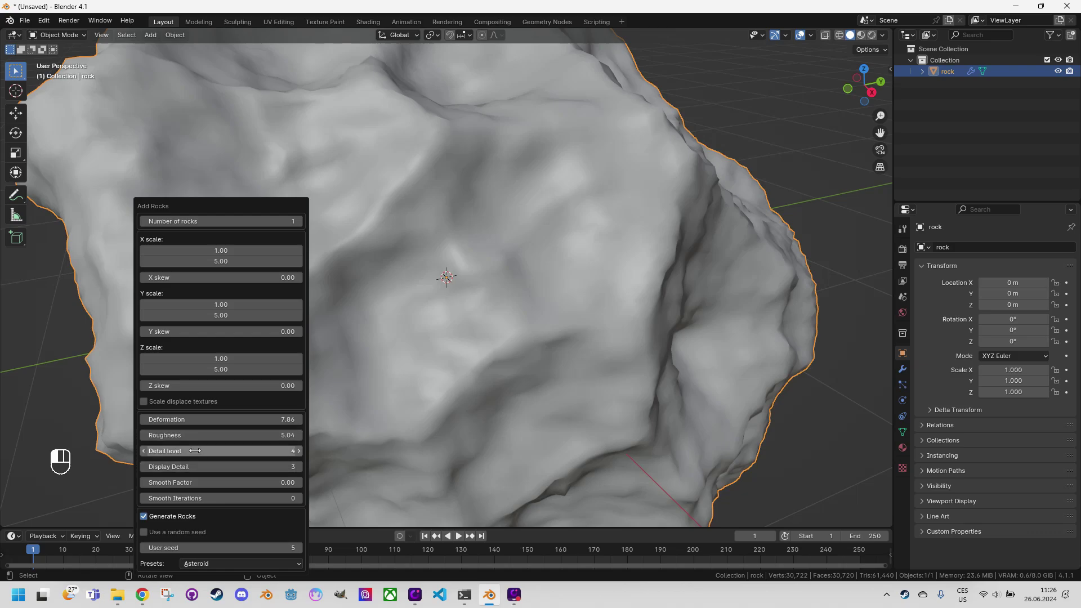
scroll(395, 304, "down", 6)
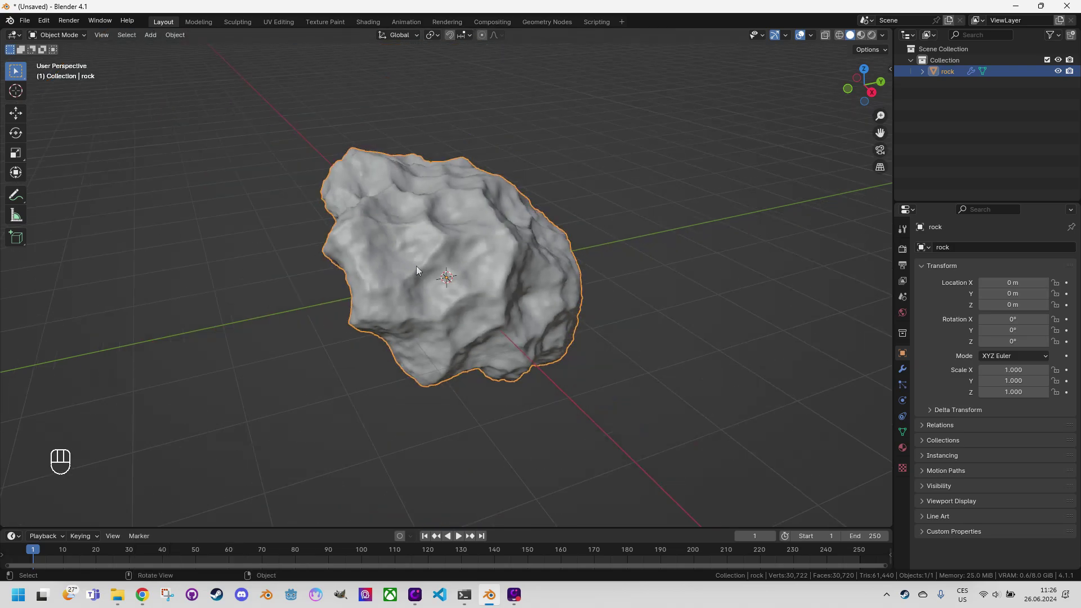
scroll(417, 265, "up", 2)
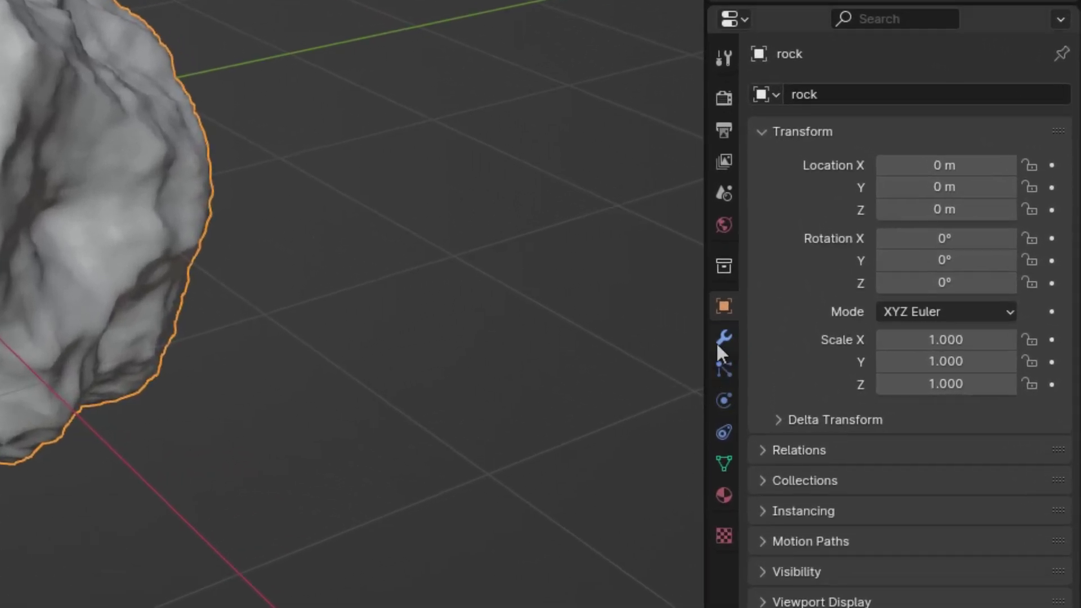
Step: Apply the first Subsurf modifier, then the remaining Subsurf and Displace modifiers through Displace.003
left_click(721, 340)
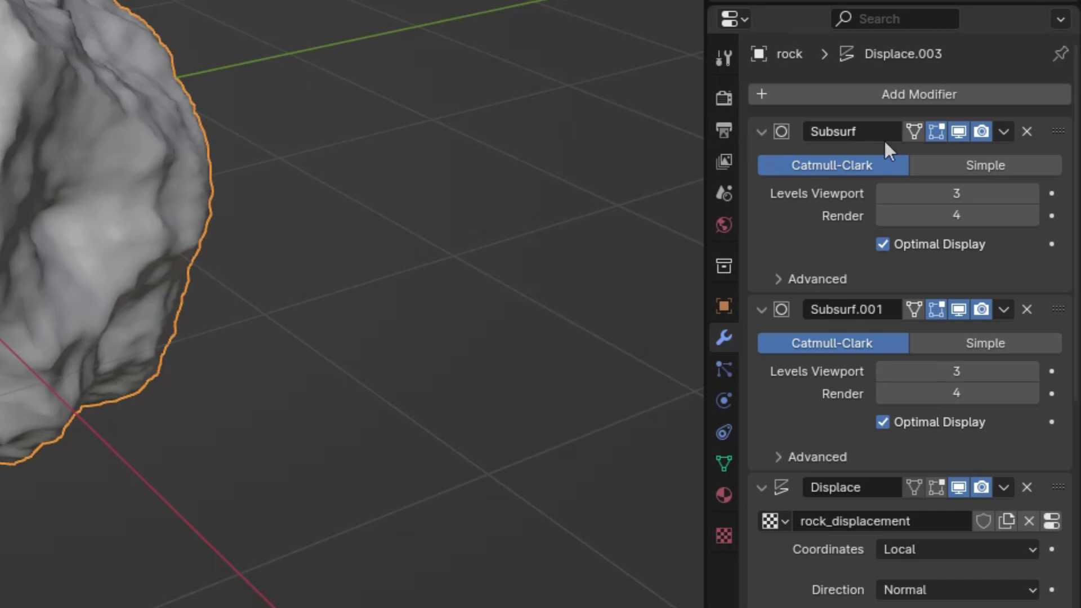
left_click(1004, 132)
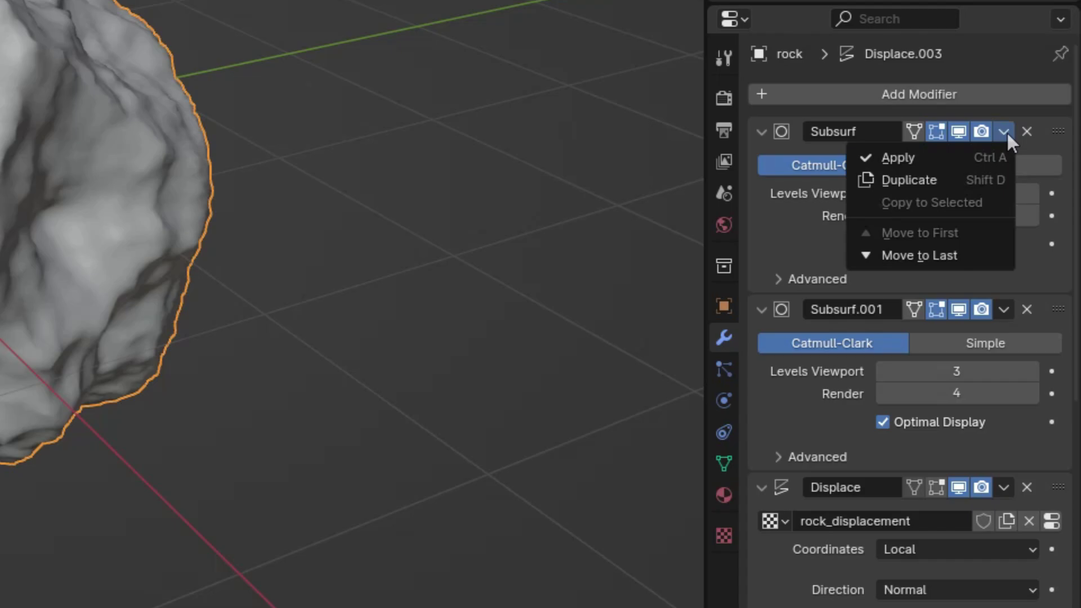
left_click(941, 158)
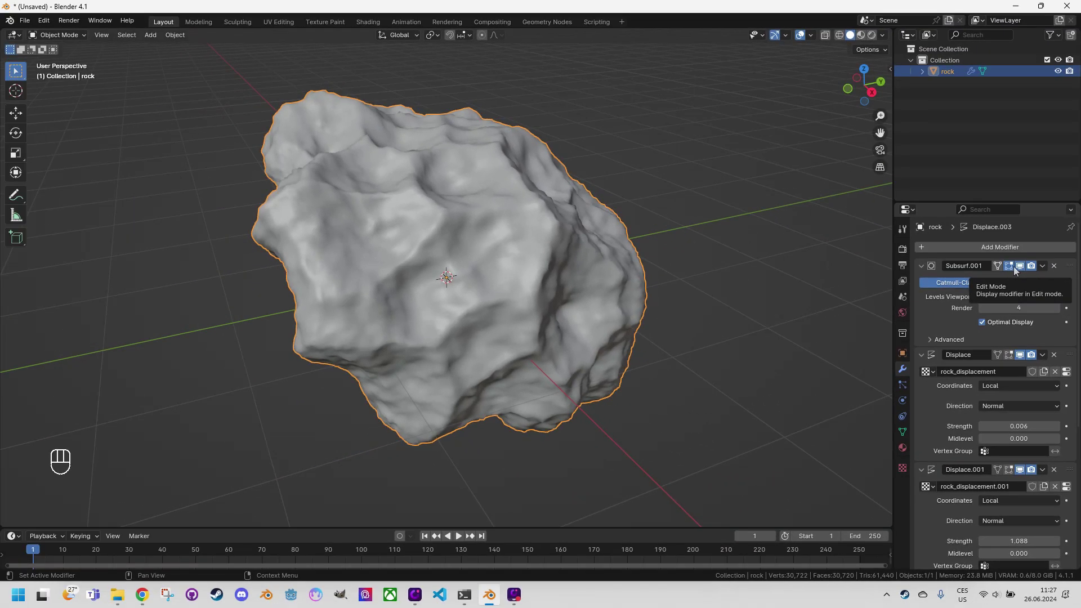
key("ctrl+a")
key("ctrl+a")
key("ctrl+a")
key("ctrl+a")
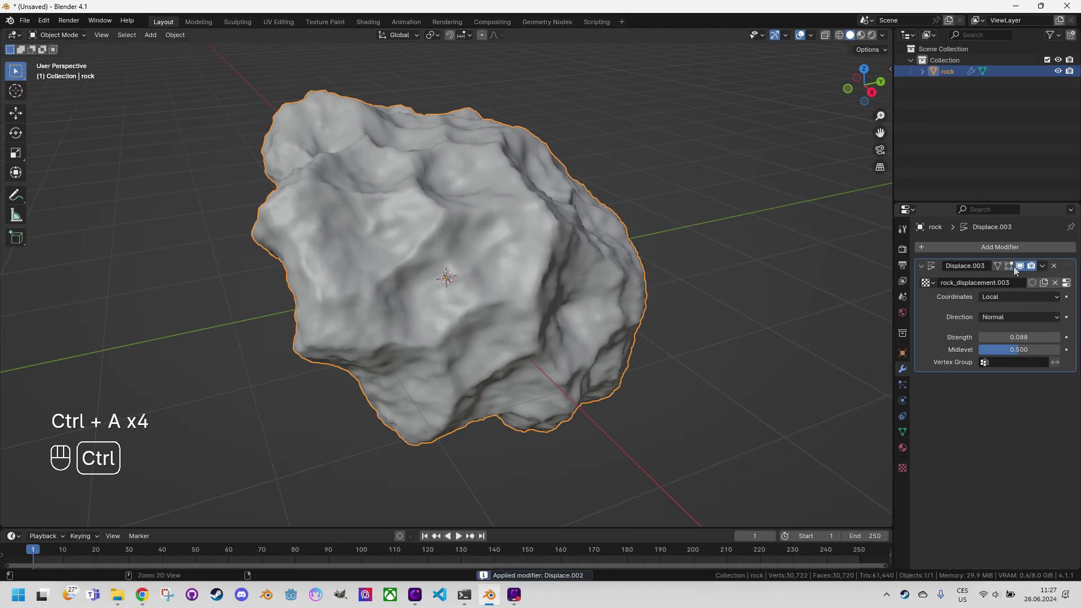
key("ctrl+a")
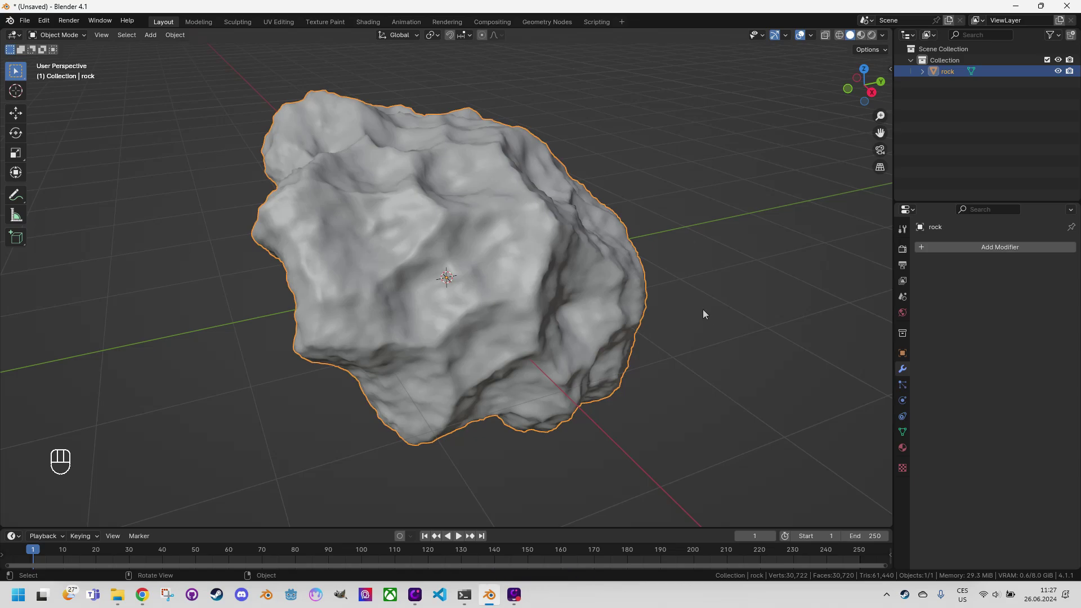
Step: Save the scene, replacing 'untitled' with the file name 'asteroid'
key("ctrl+s")
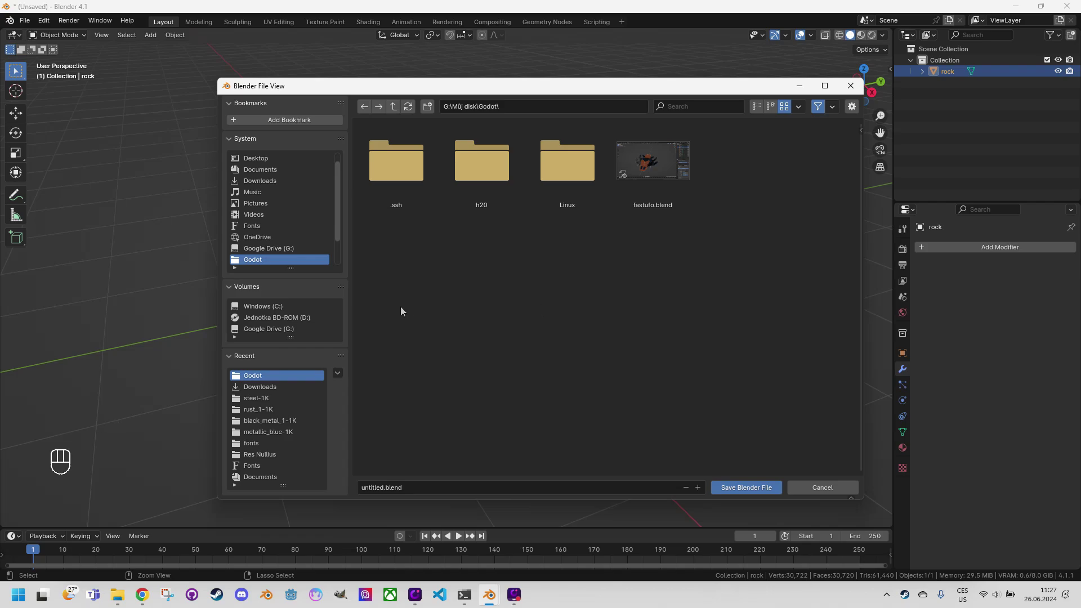
left_click(371, 487)
left_click(371, 488)
double_click(376, 489)
type("asteroid")
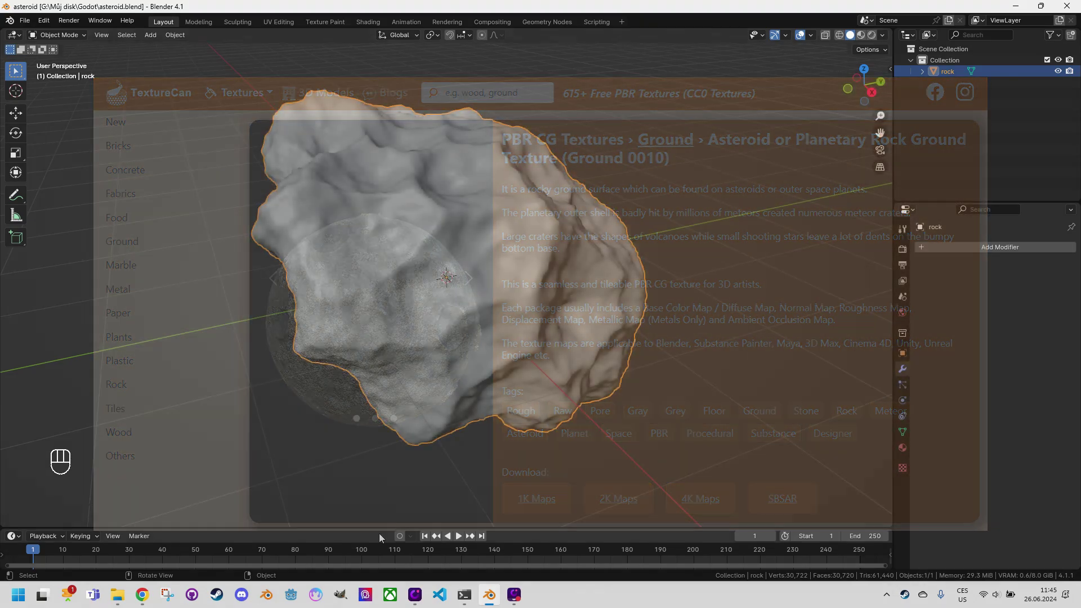
Step: Open the downloaded ground_0010 1K texture maps folder
left_click(117, 595)
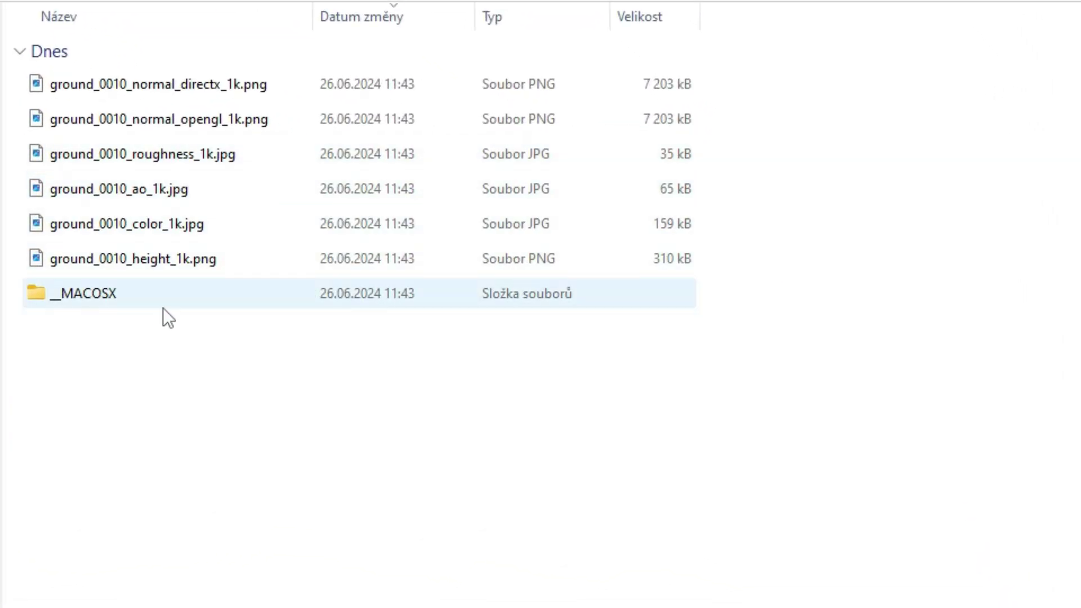
left_click(145, 200)
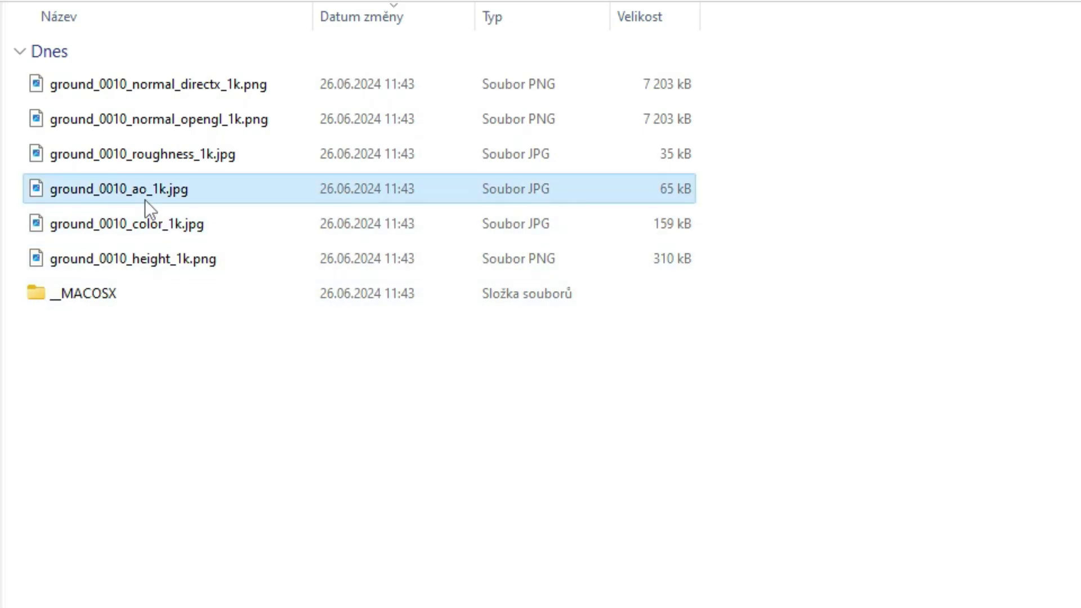
left_click(150, 223)
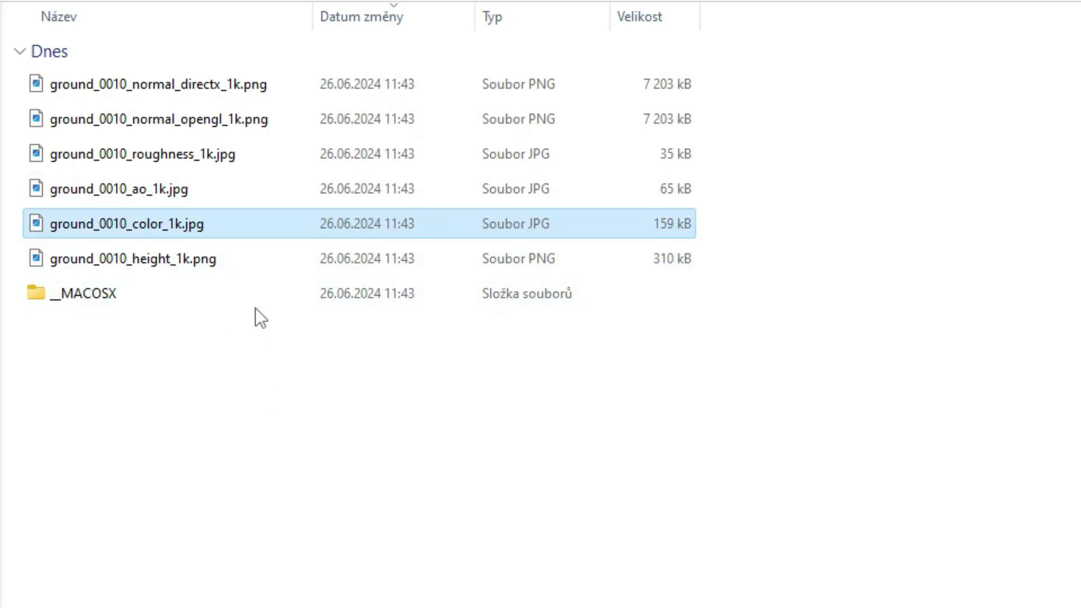
left_click(167, 258)
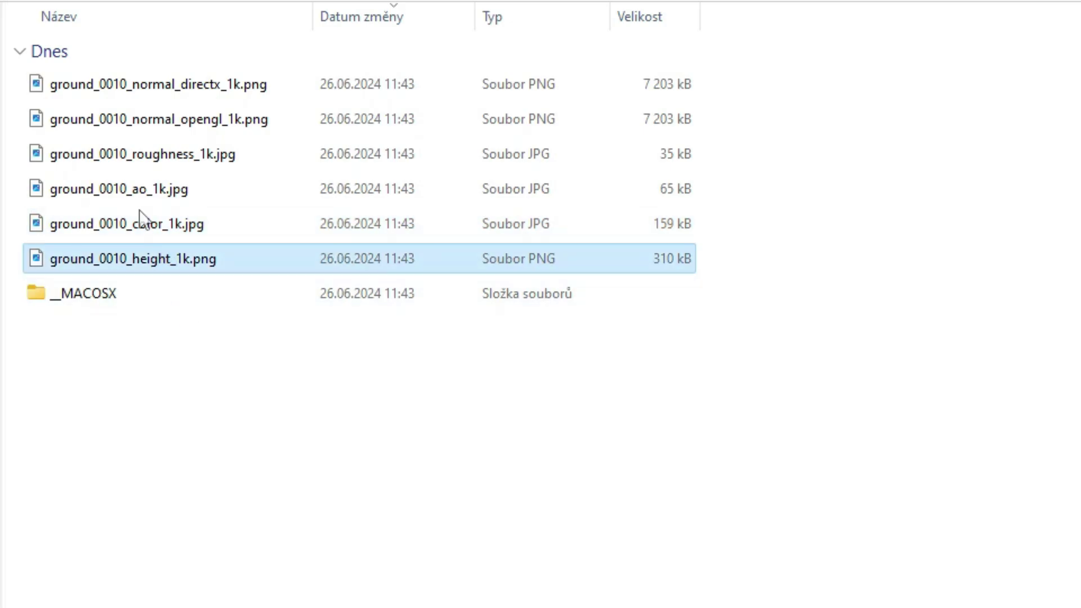
left_click(133, 158)
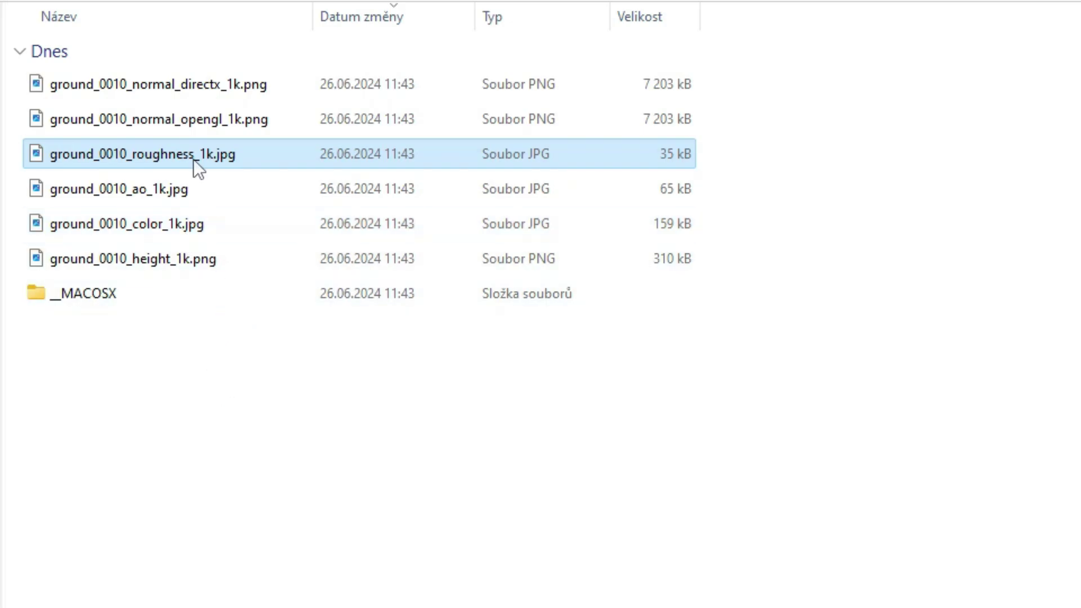
left_click(165, 118)
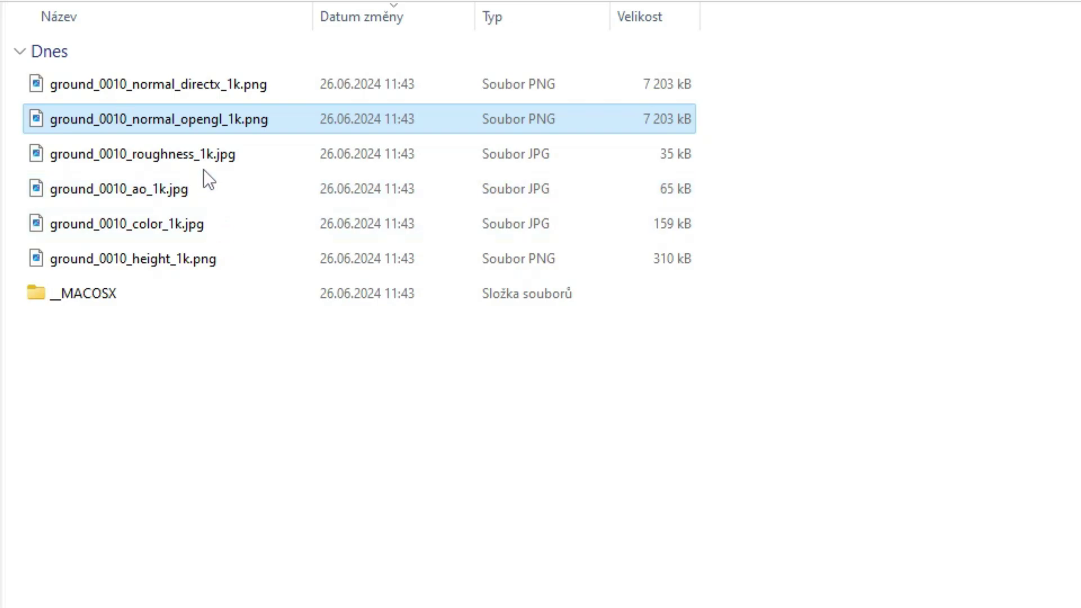
left_click(206, 99)
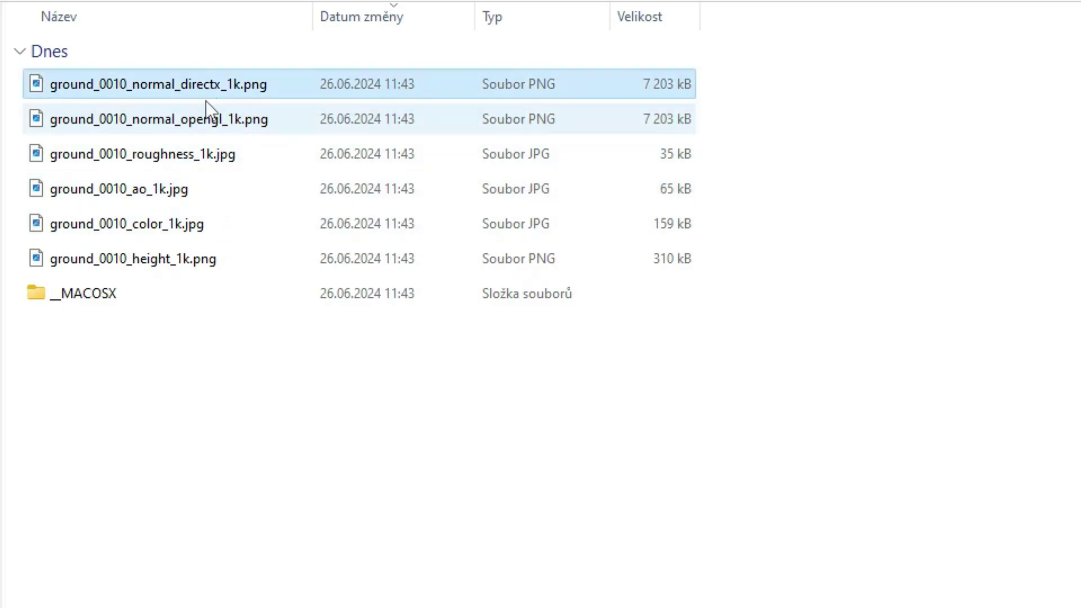
left_click(197, 123)
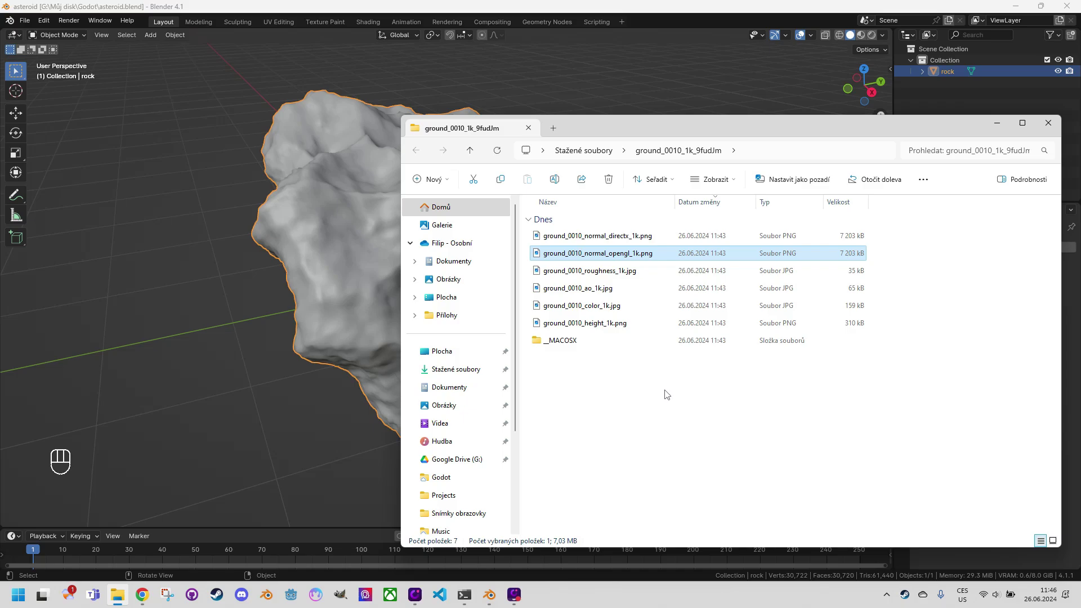
Step: Confirm Node Wrangler is enabled in Preferences > Add-ons by searching 'wran', then close Preferences
left_click(476, 10)
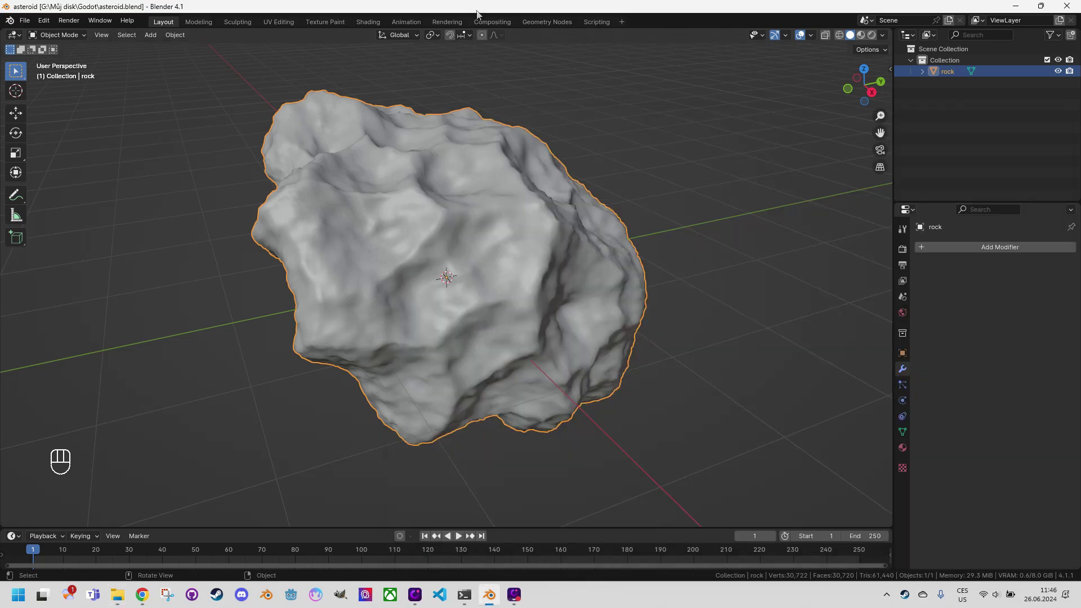
left_click(43, 20)
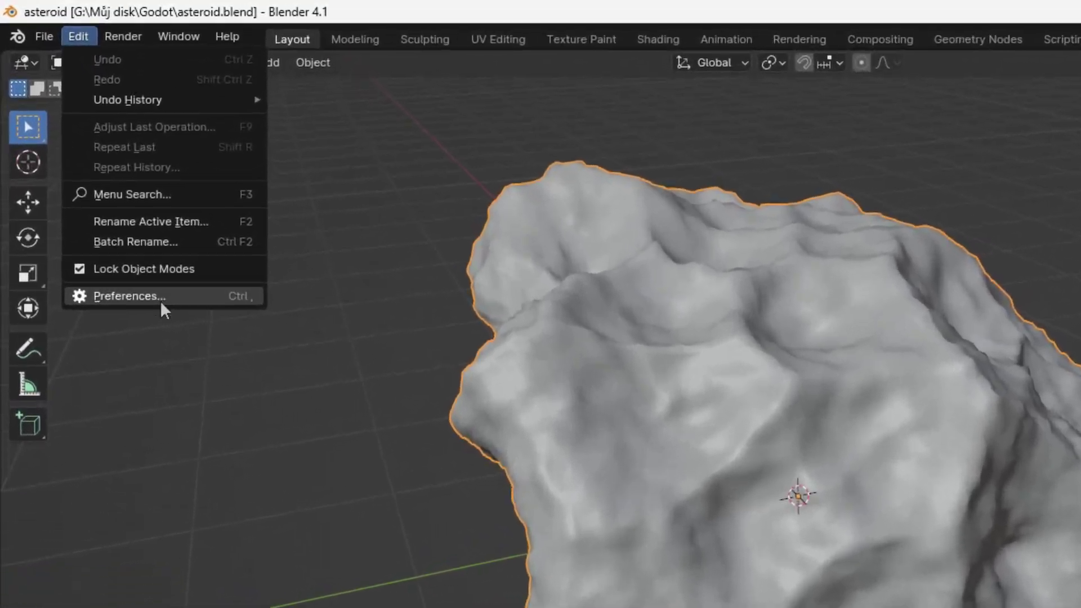
left_click(163, 306)
left_click(697, 92)
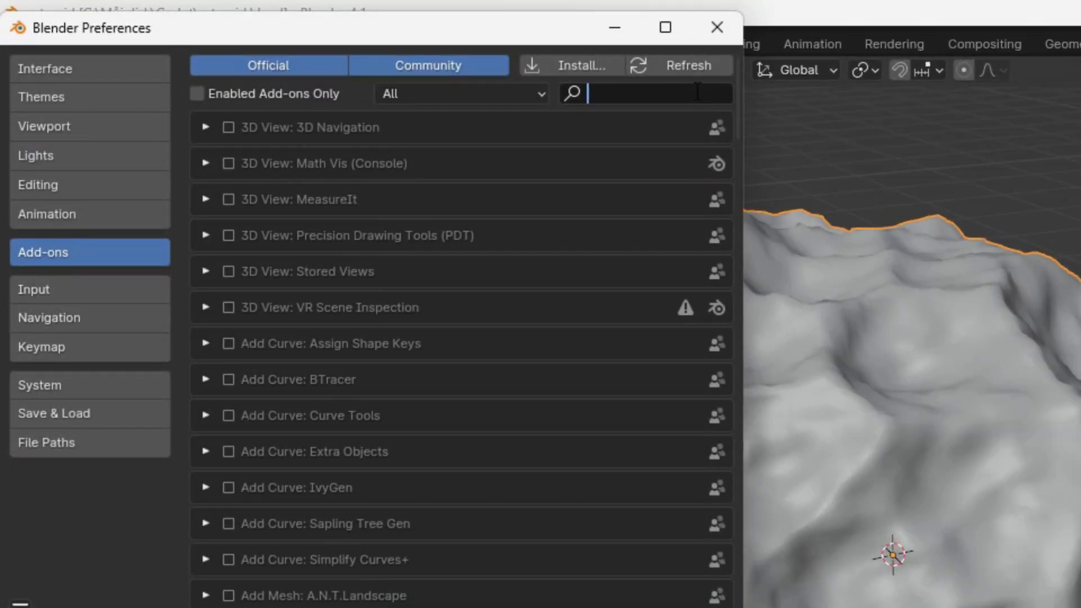
type("wran")
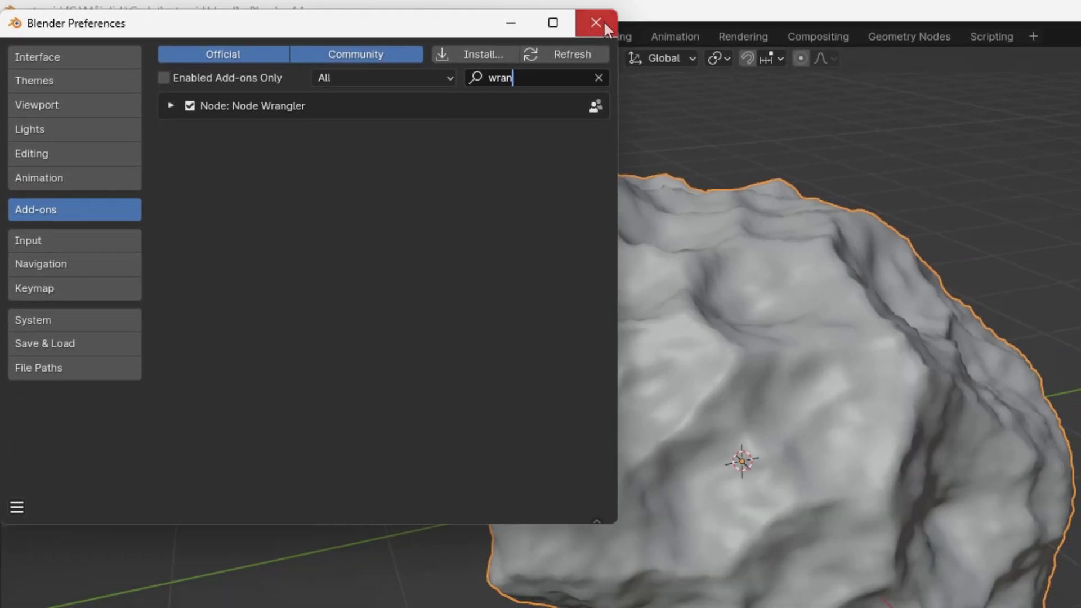
left_click(725, 26)
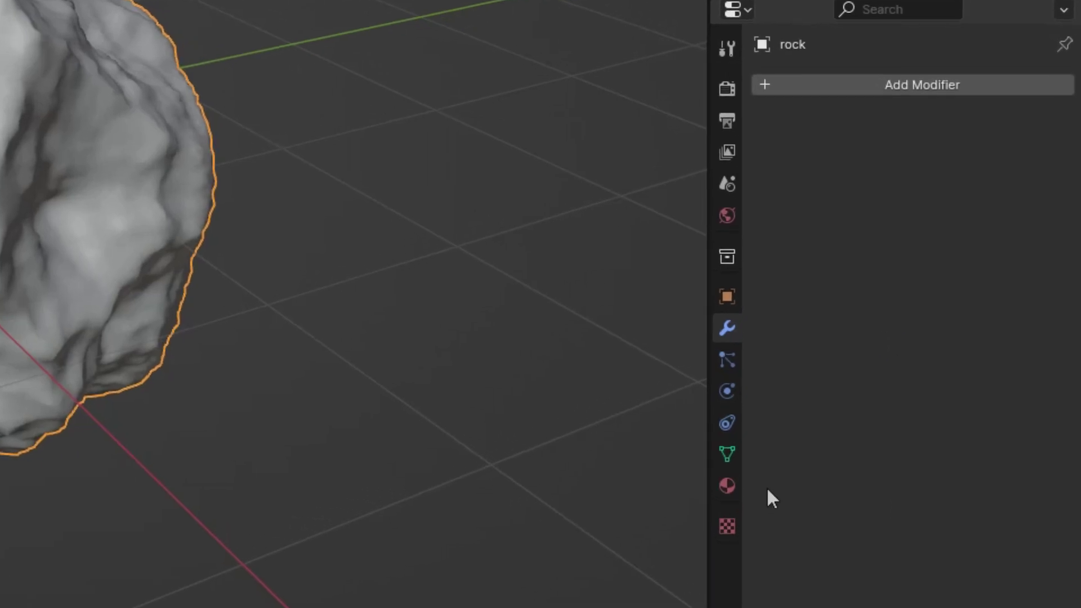
Step: Add a new material, Material.001, to the rock in the Material tab, then go to the Shading workspace
left_click(728, 487)
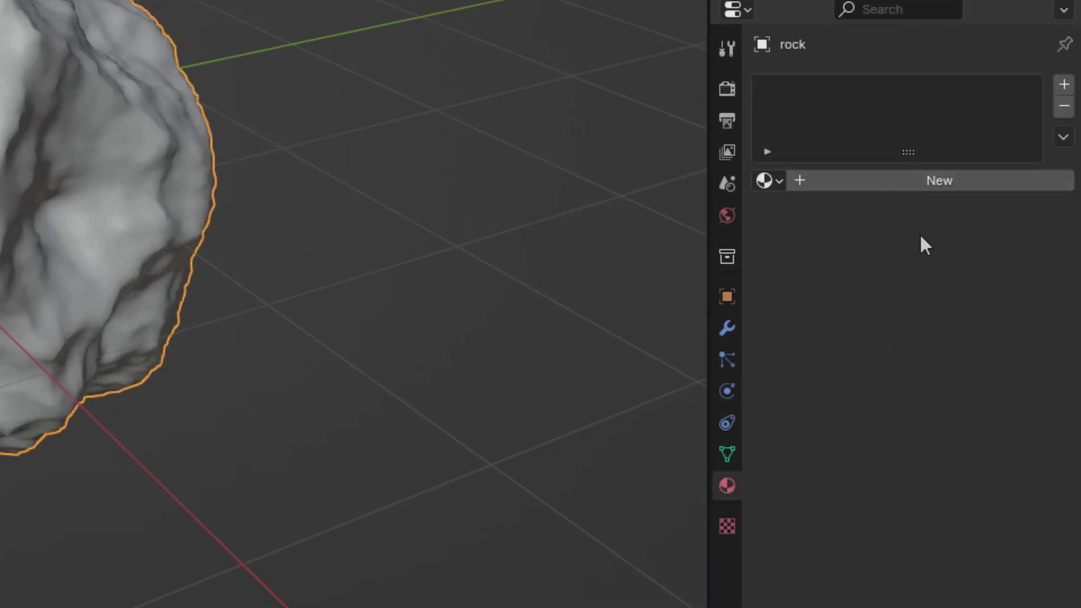
left_click(928, 180)
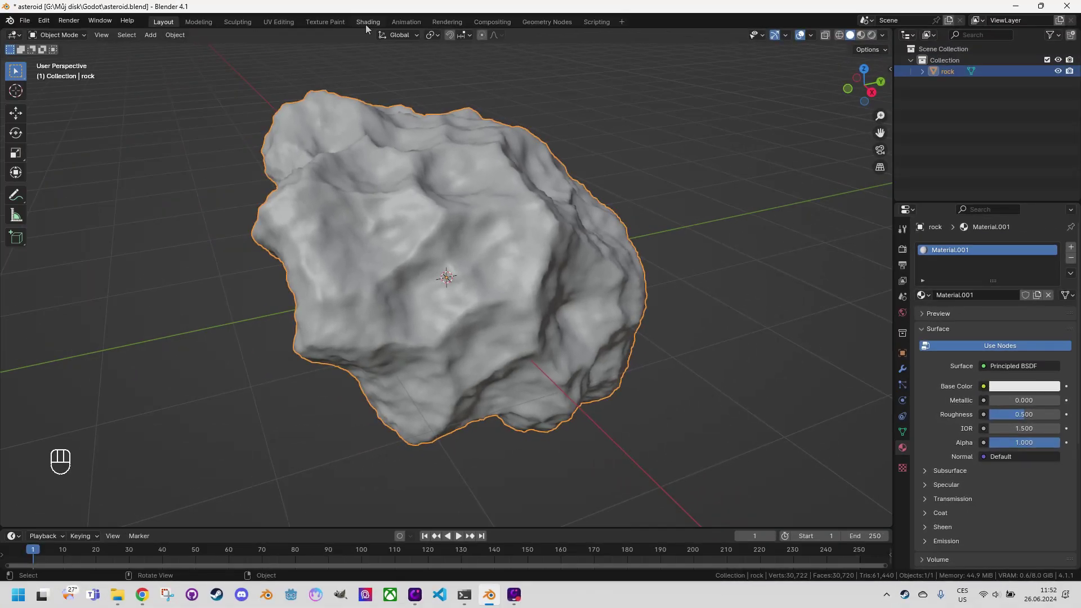
left_click(366, 24)
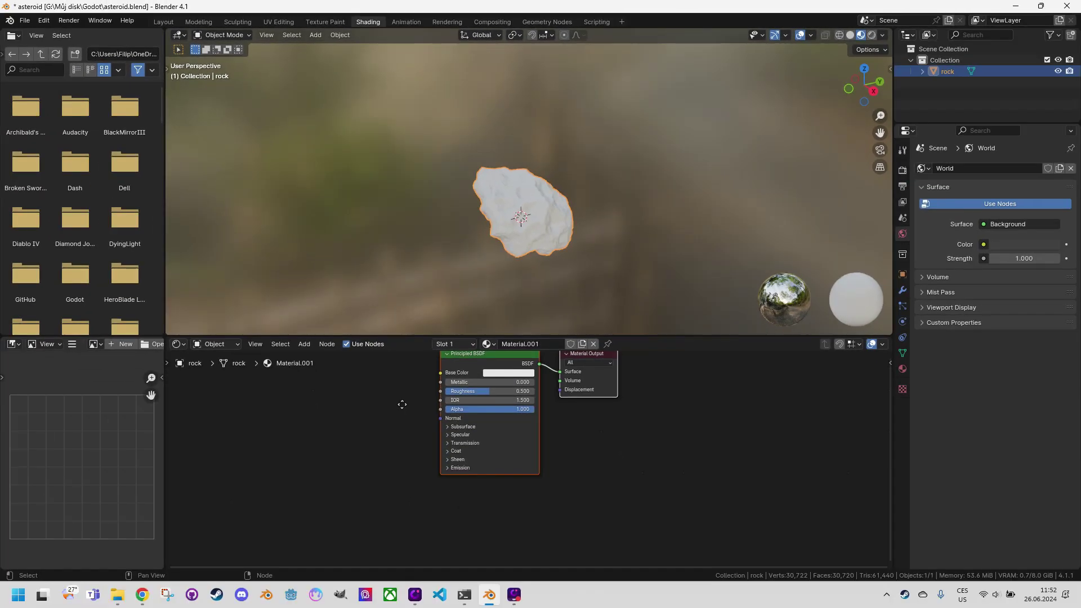
Step: Pan the node graph and make the Principled BSDF the active node
middle_click_drag(400, 403, 418, 438)
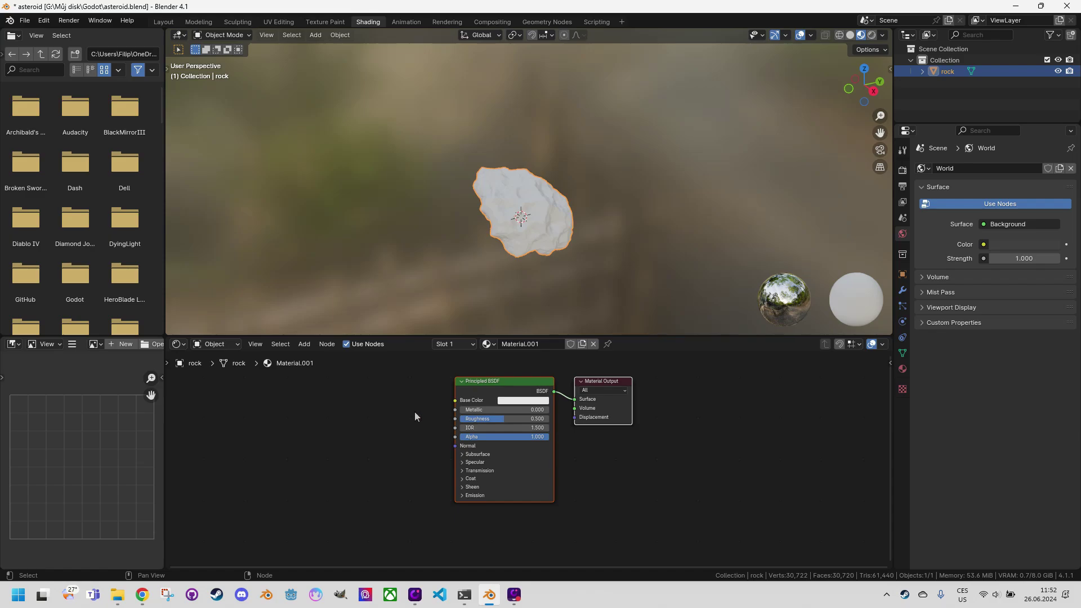
left_click(505, 382)
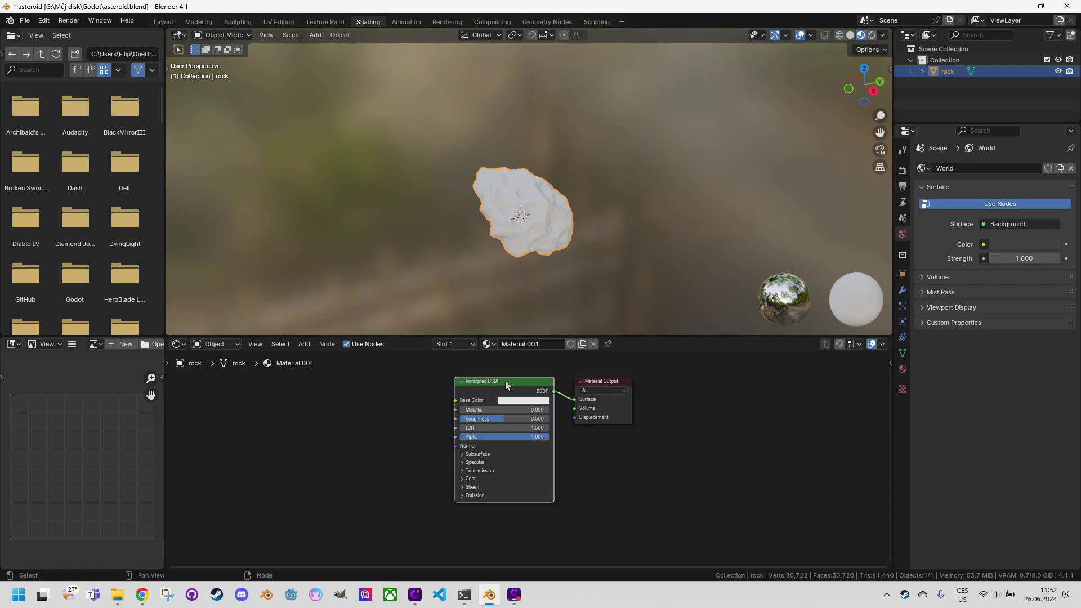
Step: Use Ctrl+Shift+T to attach the normal, roughness, AO, color and height images from Downloads/ground_0010_1k_9fudJm
key("ctrl+shift+t")
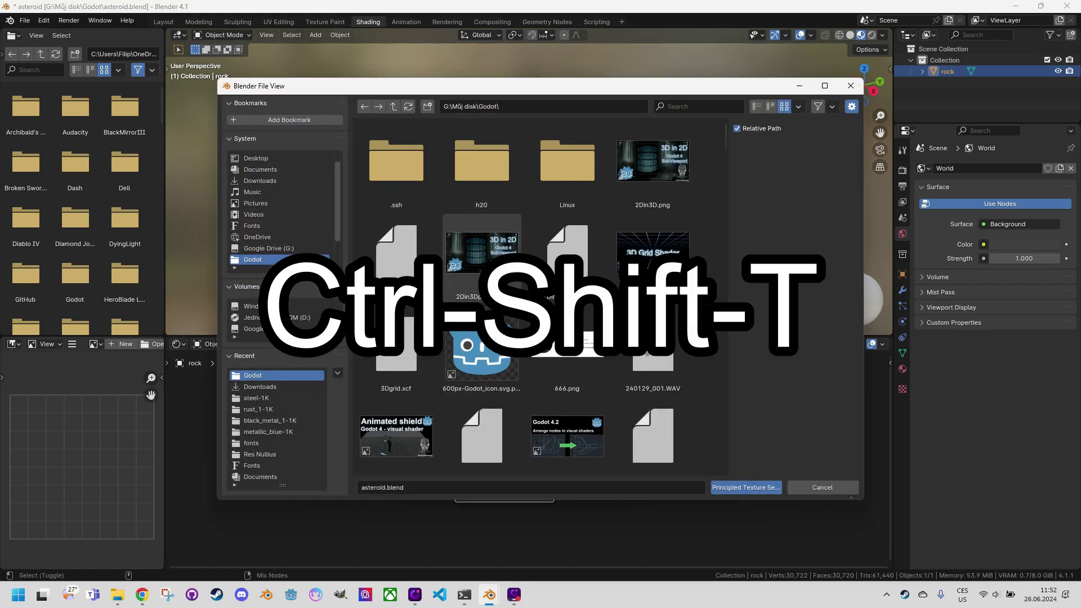
left_click(259, 181)
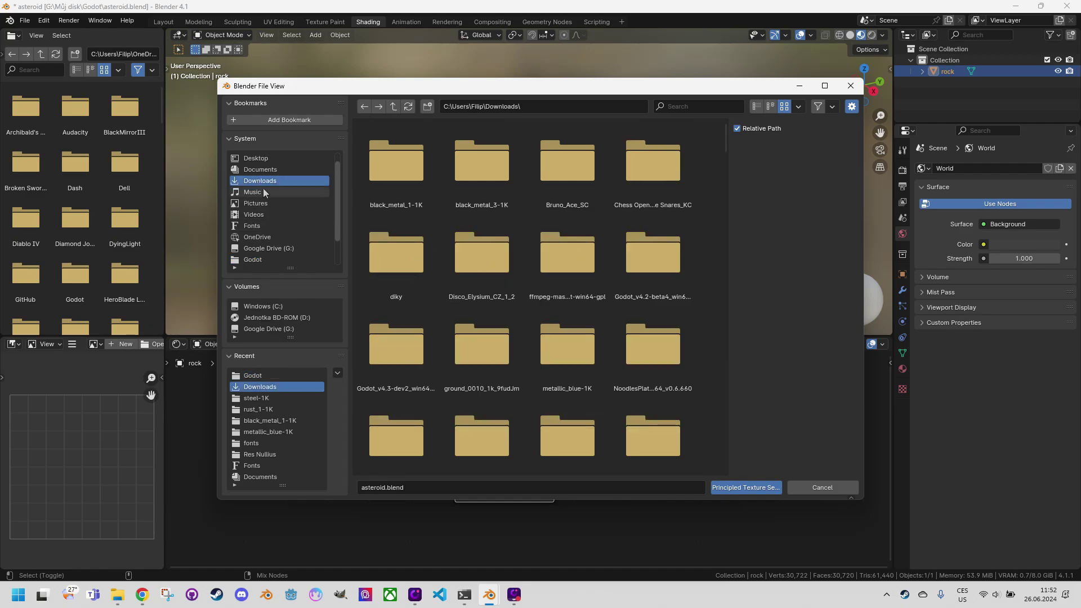
double_click(478, 345)
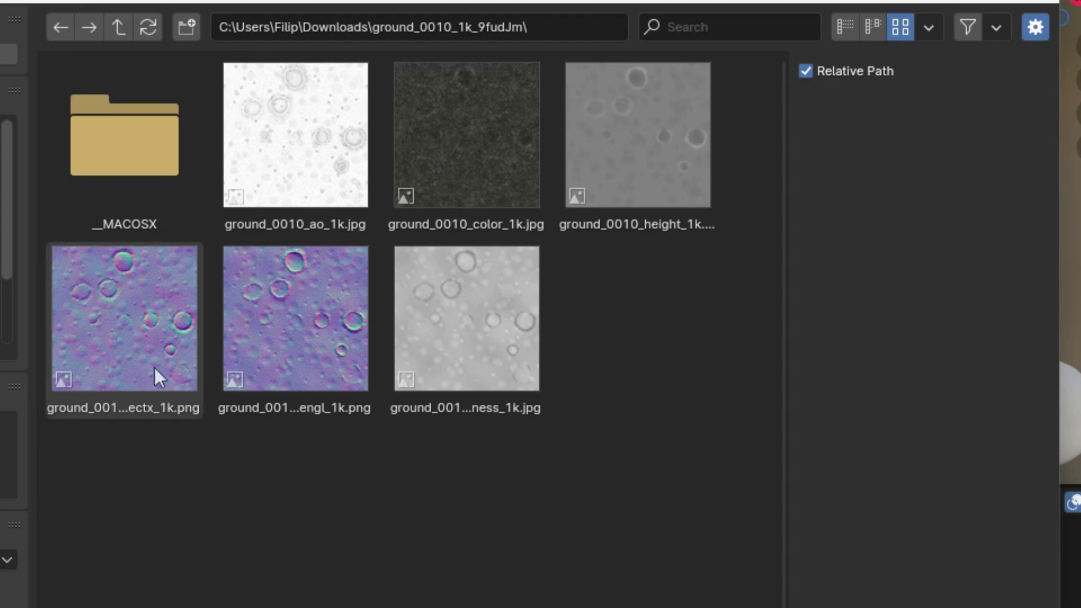
left_click(302, 363)
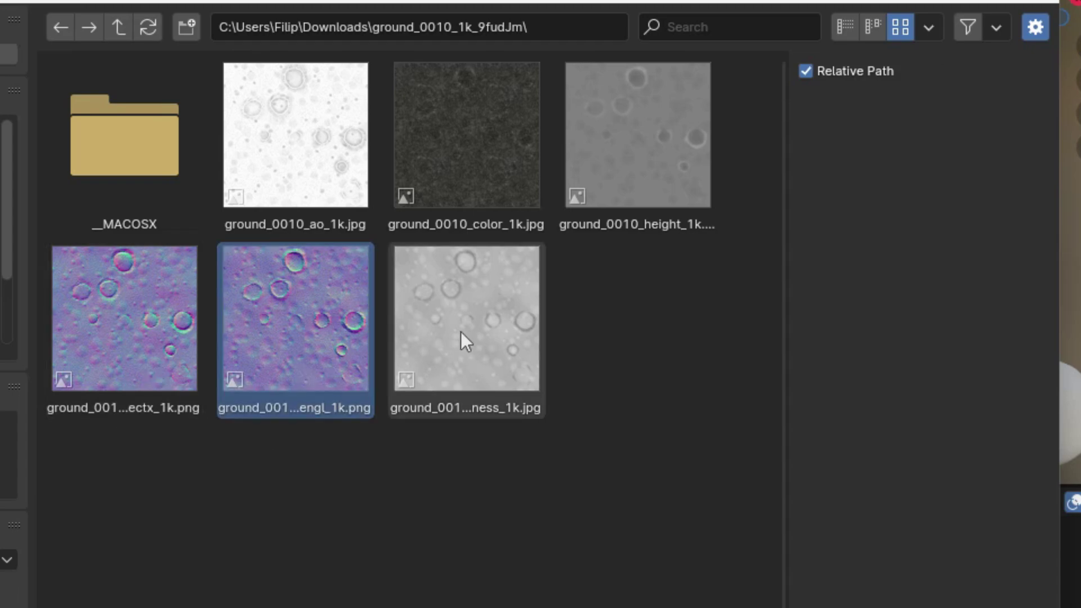
left_click(474, 324, "shift")
left_click(320, 171, "shift")
left_click(453, 157, "shift")
left_click(619, 147, "shift")
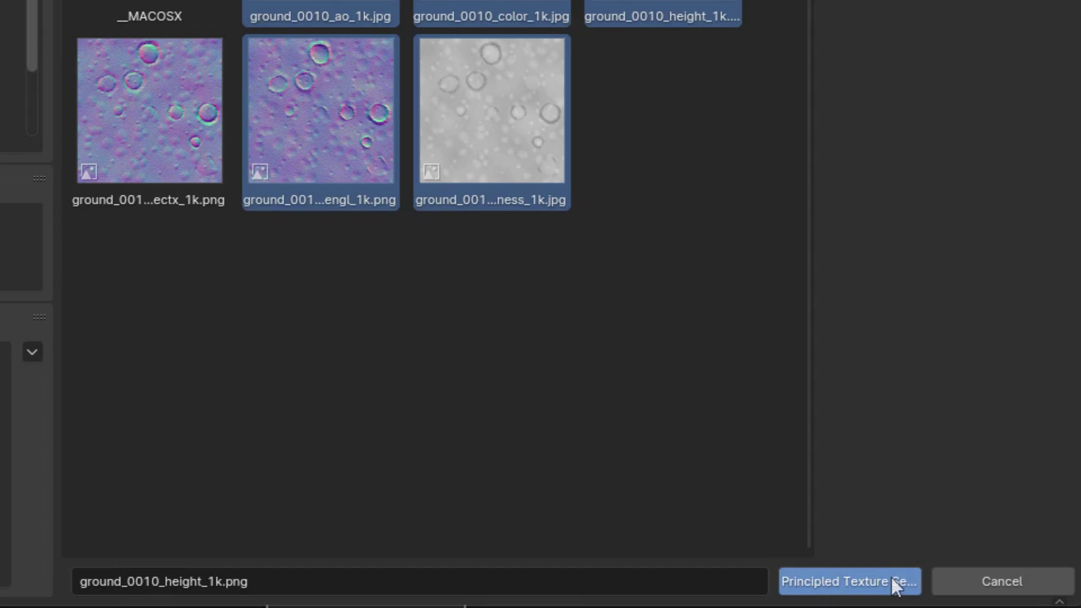
left_click(845, 589)
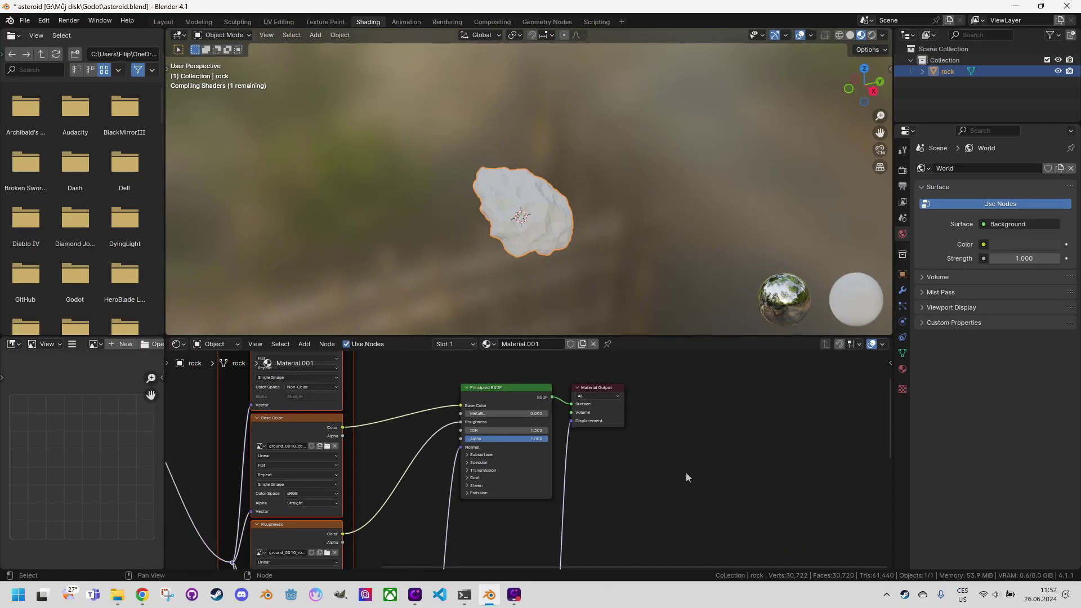
Step: Enlarge the node editor and frame the new texture nodes and the Mapping frame
scroll(686, 477, "down", 5)
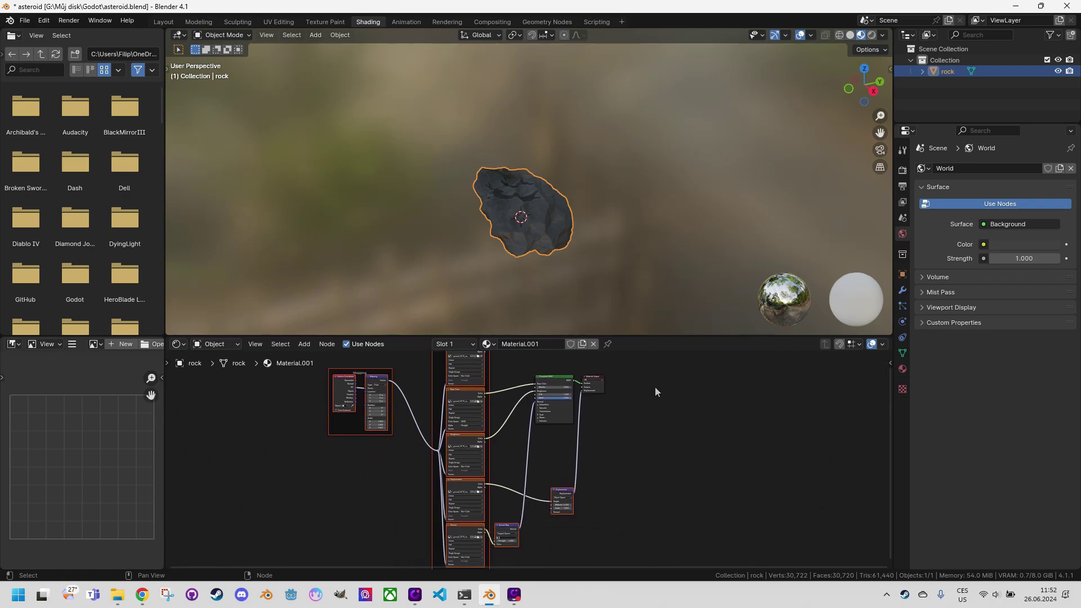
left_click_drag(620, 338, 535, 172)
scroll(476, 281, "up", 5)
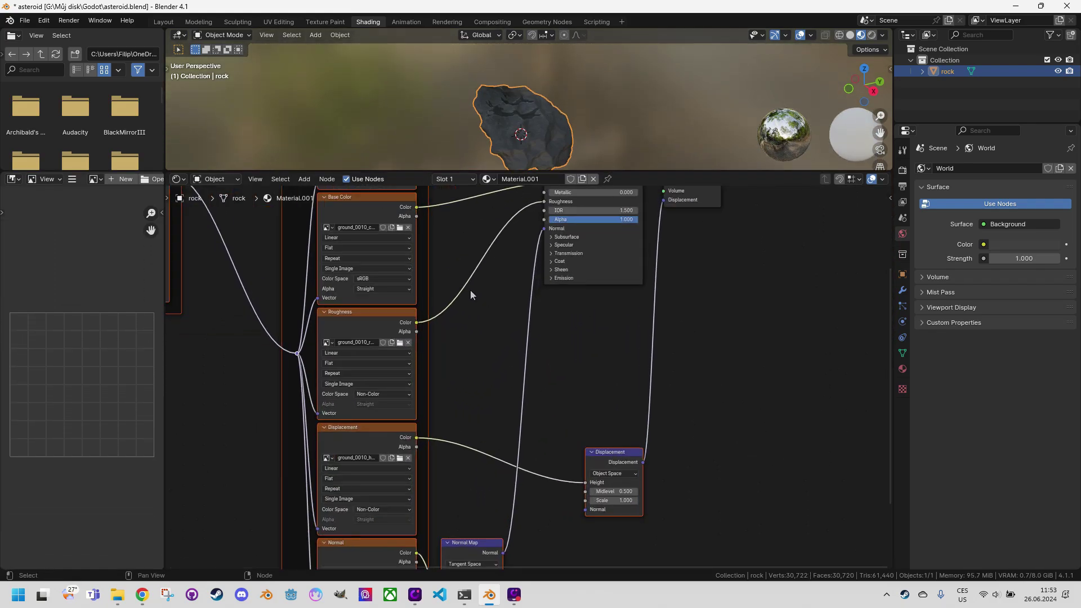
middle_click_drag(471, 289, 552, 355)
middle_click_drag(363, 372, 465, 369)
scroll(473, 371, "up", 2)
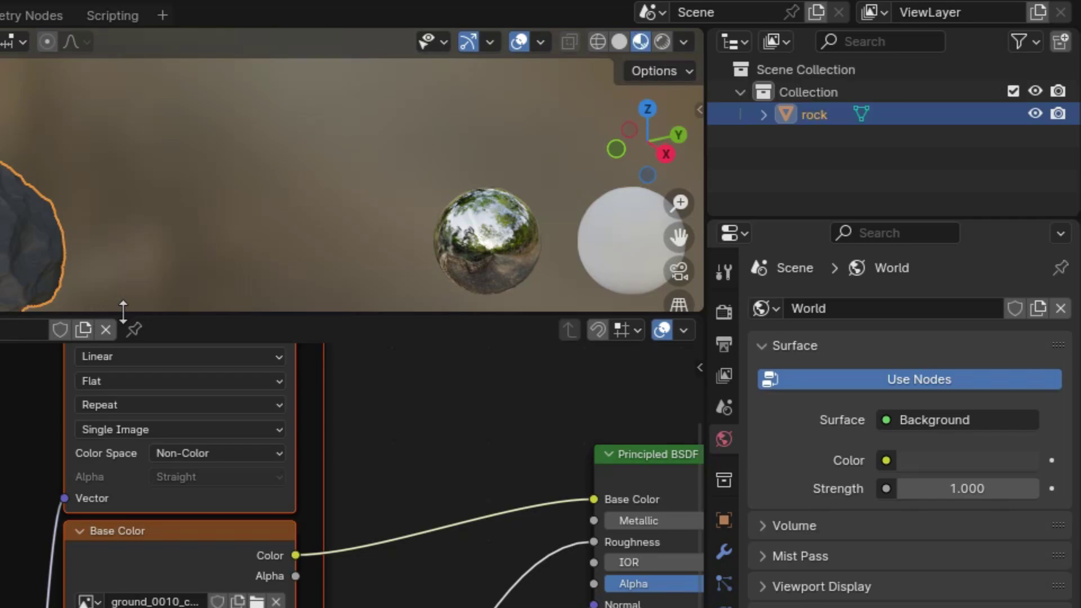
Step: Enlarge the 3D viewport and orbit and zoom to inspect the textured rock
left_click_drag(123, 310, 124, 549)
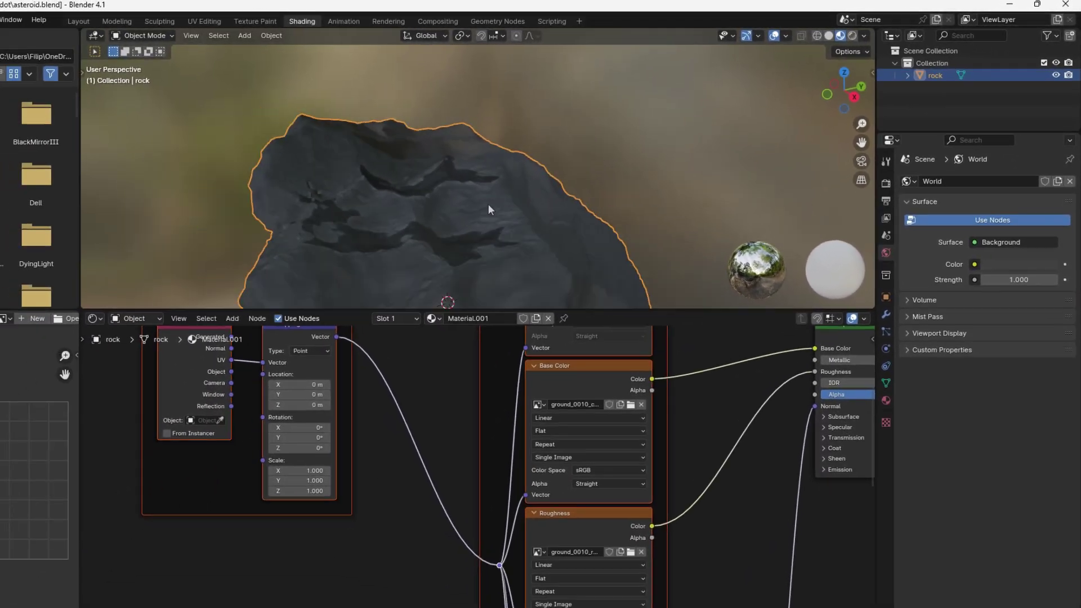
middle_click_drag(509, 225, 447, 173)
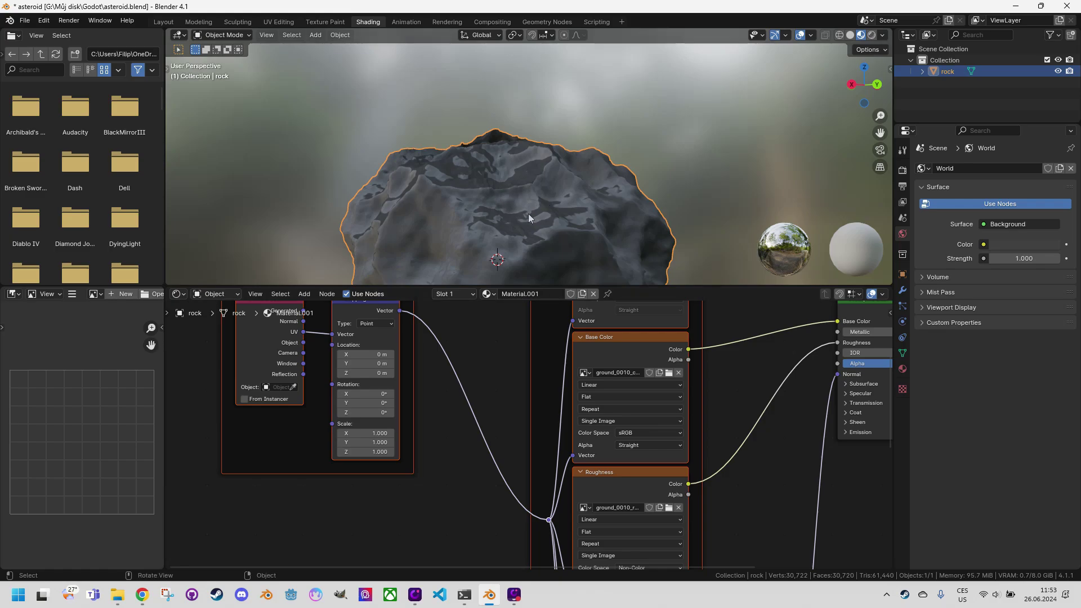
scroll(529, 214, "up", 5)
scroll(532, 223, "down", 4)
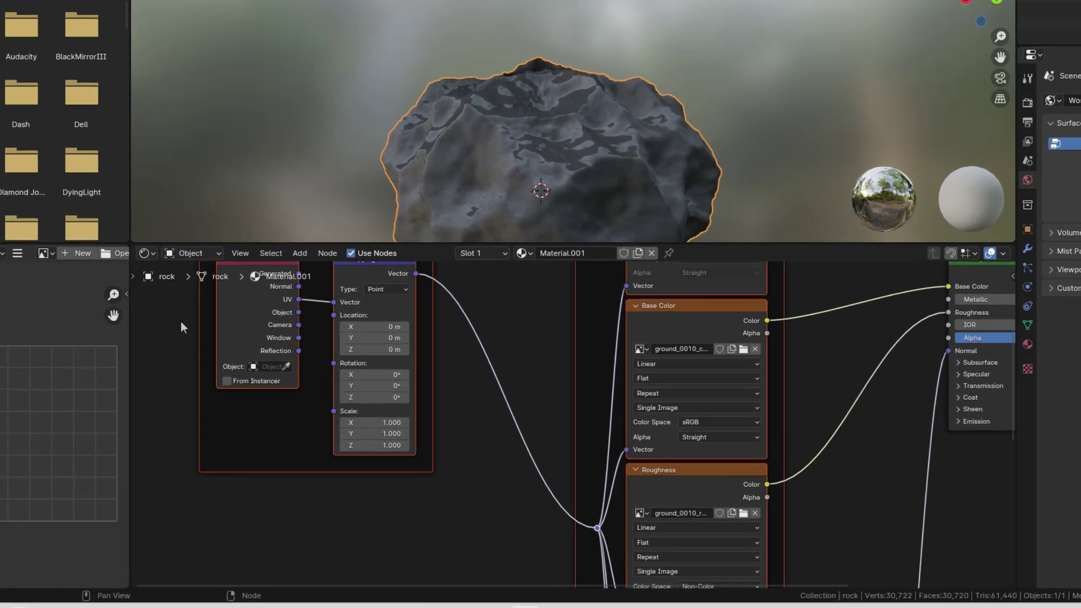
Step: Center the node editor on the Texture Coordinate and Mapping nodes
middle_click_drag(221, 363, 246, 380)
scroll(406, 239, "up", 2)
scroll(407, 239, "down", 1)
middle_click_drag(625, 359, 759, 412)
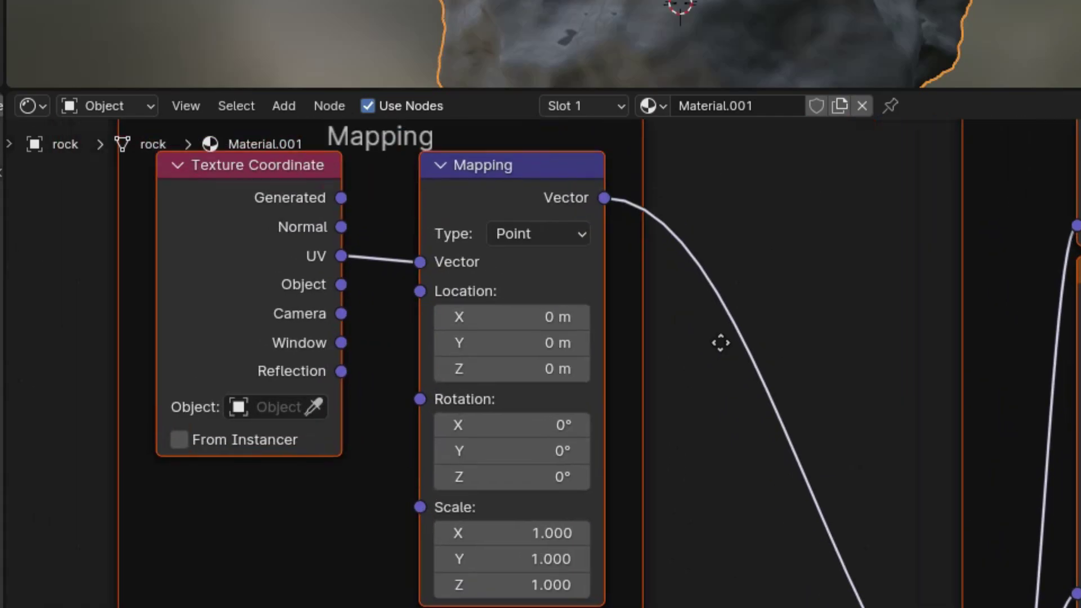
scroll(635, 412, "up", 1)
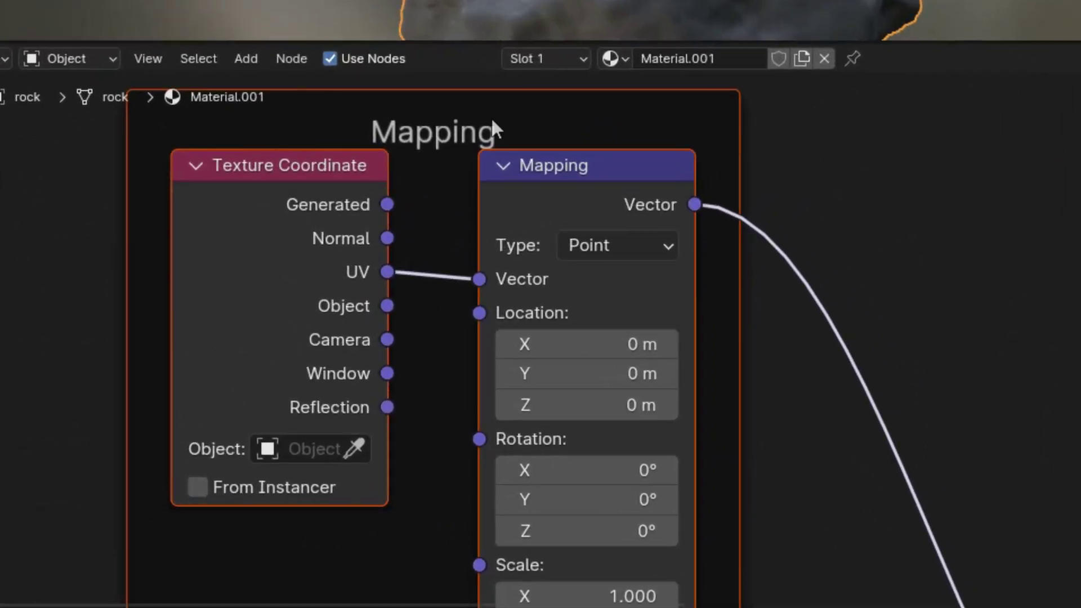
Step: Link Texture Coordinate's Object output into Mapping's Vector input and recenter the rock in the viewport
key("g")
left_click(388, 310)
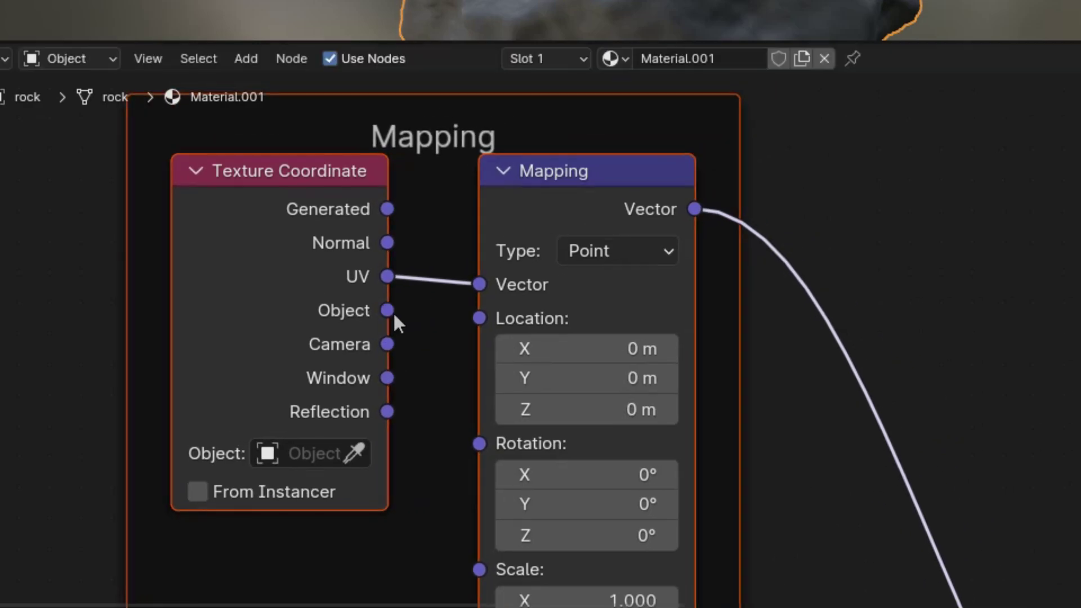
left_click_drag(389, 310, 477, 285)
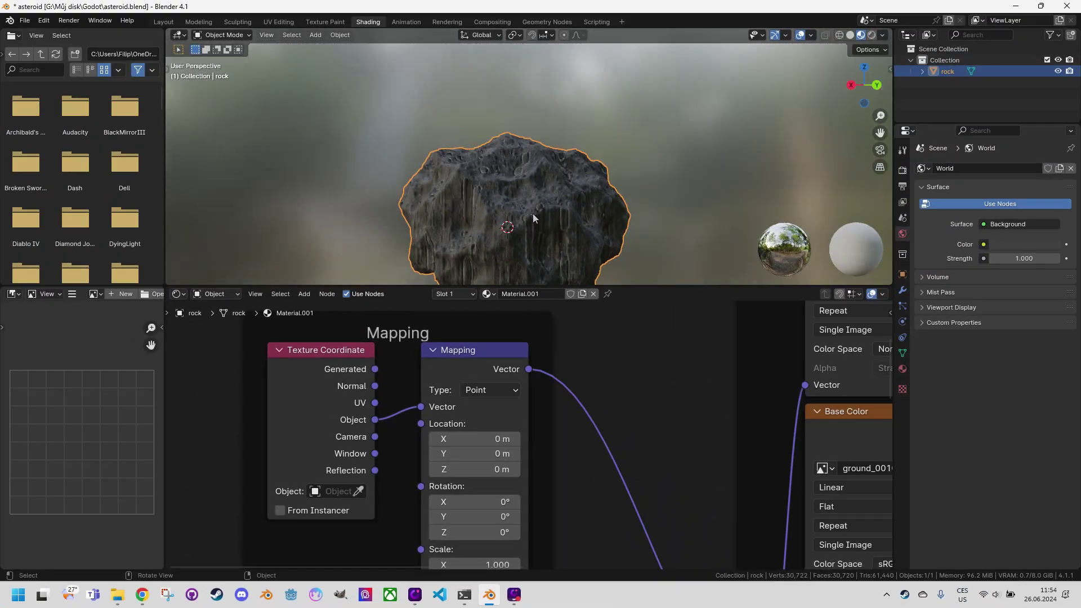
left_click_drag(575, 283, 574, 340)
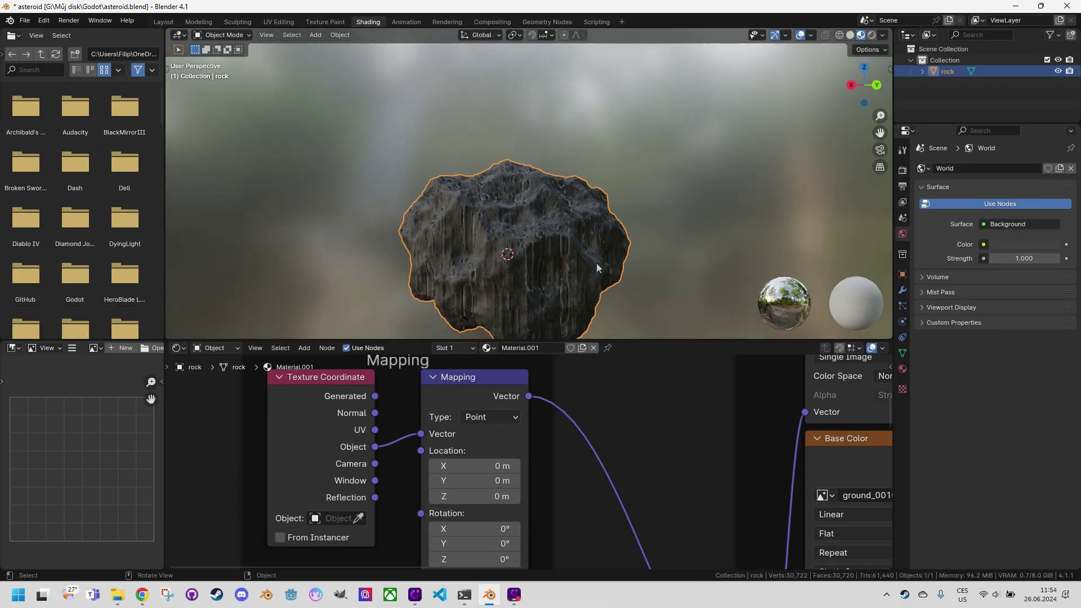
middle_click_drag(575, 255, 572, 224, "shift")
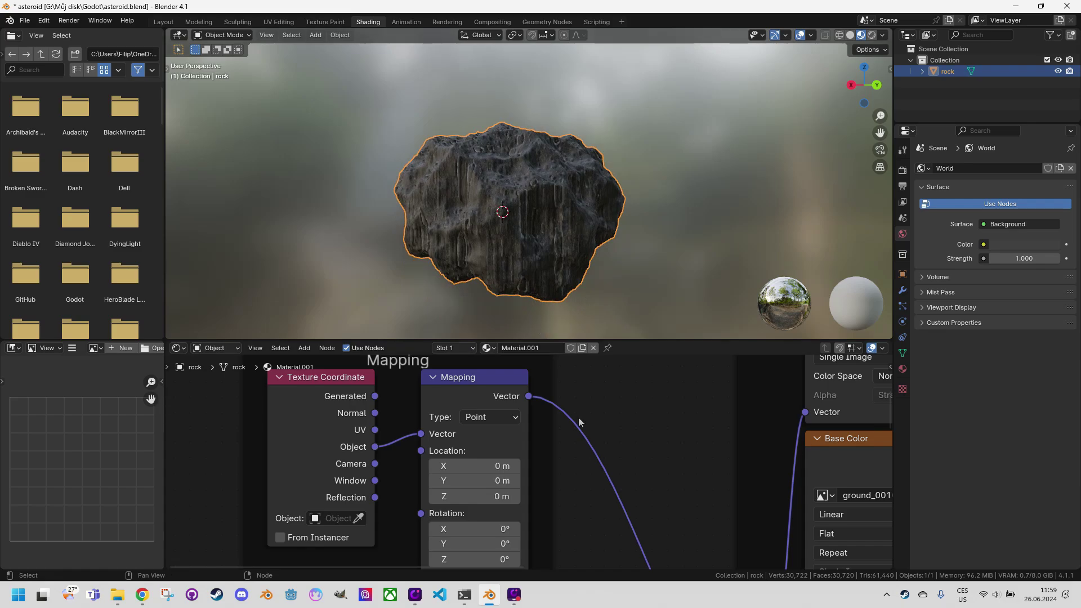
Step: Set the ambient occlusion image texture's projection to Box
scroll(580, 421, "down", 3)
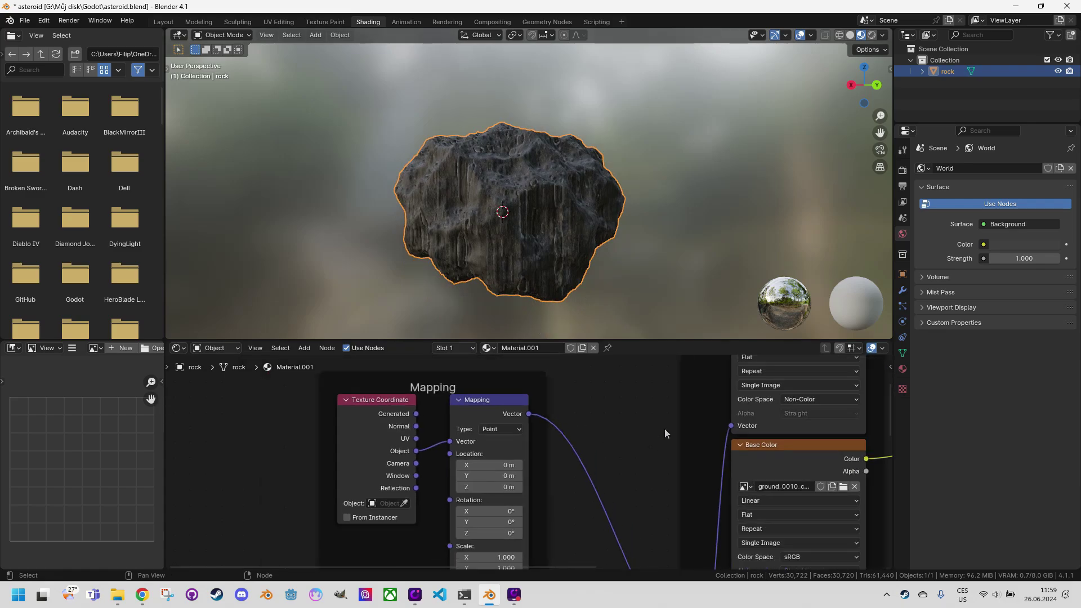
middle_click_drag(666, 416, 573, 475)
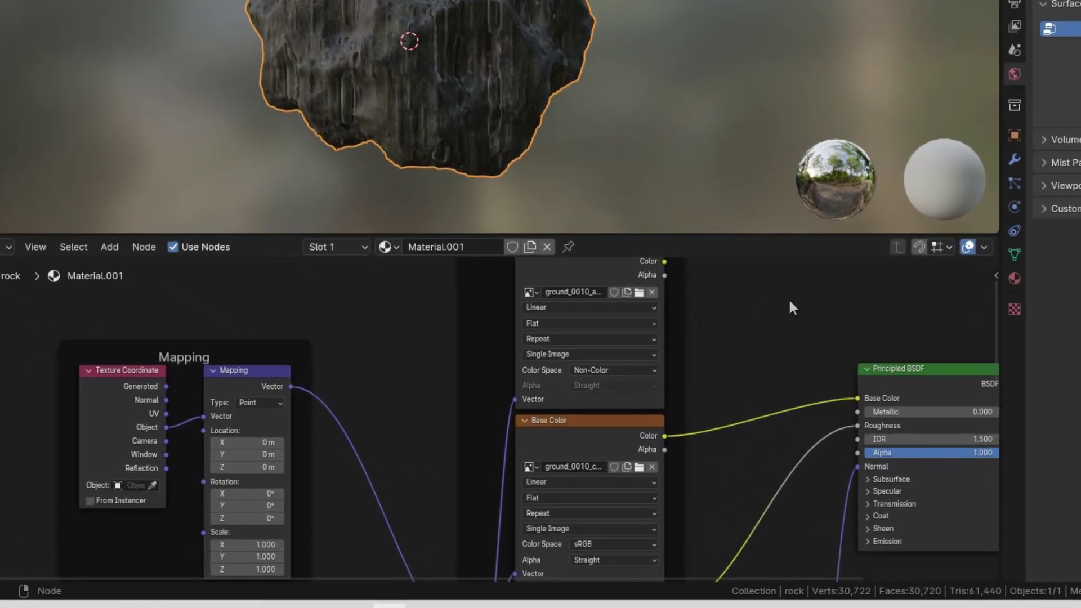
scroll(705, 408, "up", 3)
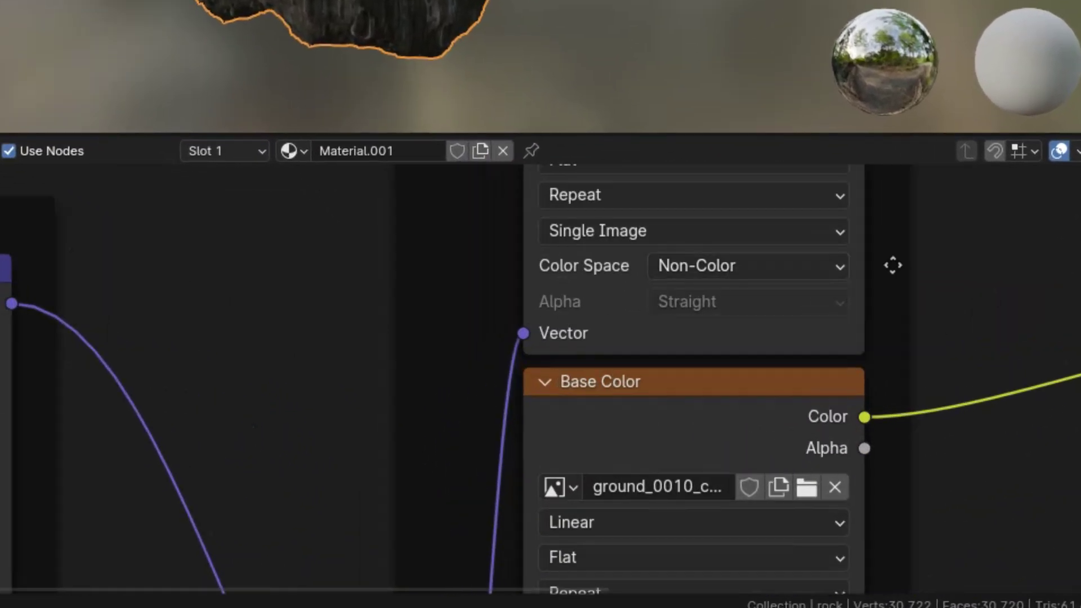
middle_click_drag(925, 266, 836, 356)
left_click(736, 269)
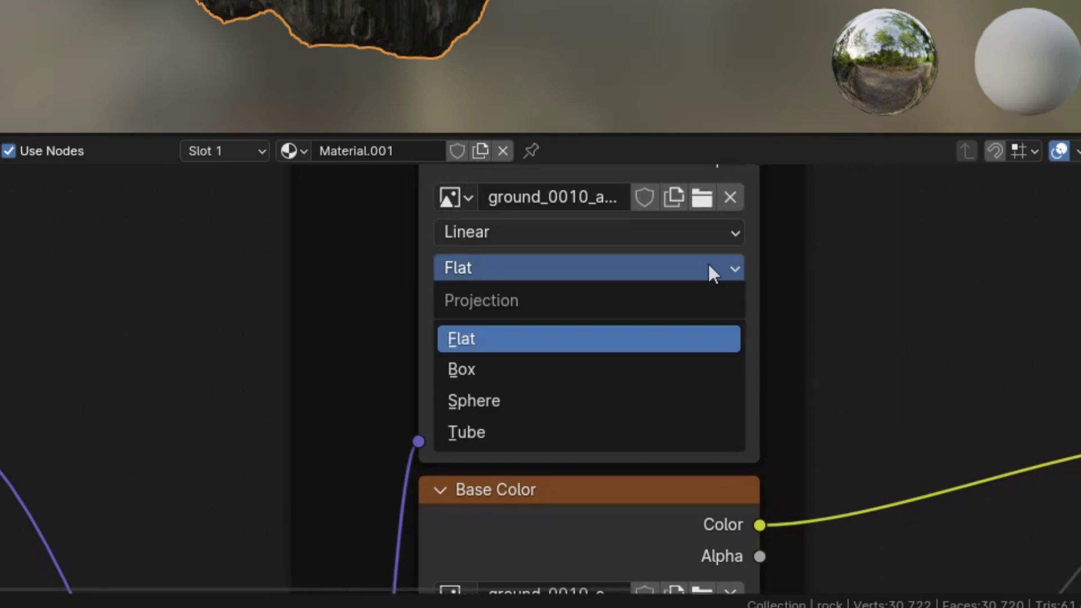
left_click(471, 369)
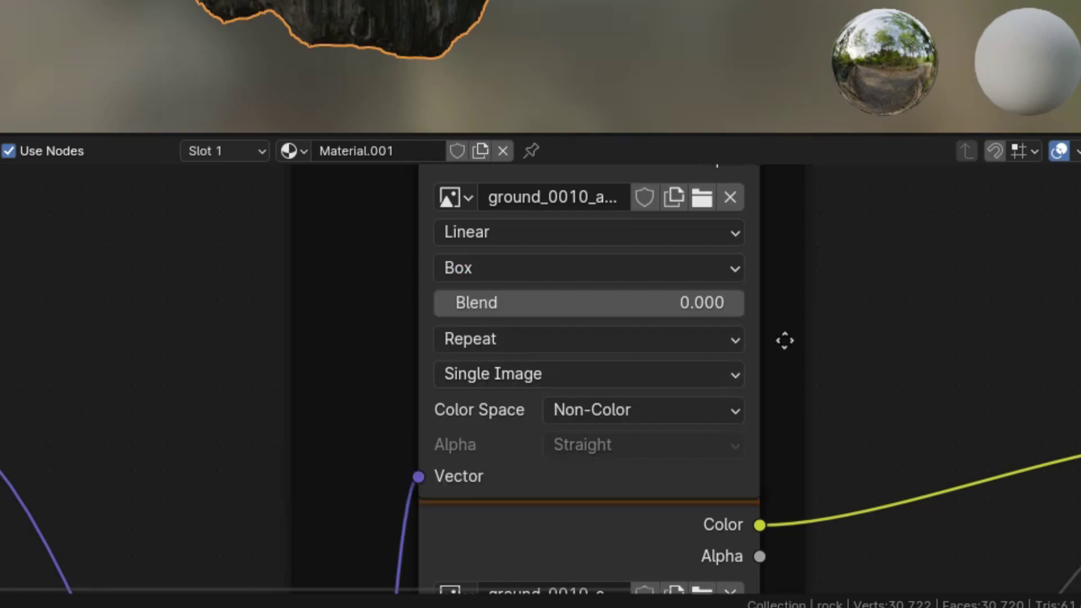
Step: Set the Base Color image texture's projection to Box
scroll(863, 284, "down", 2)
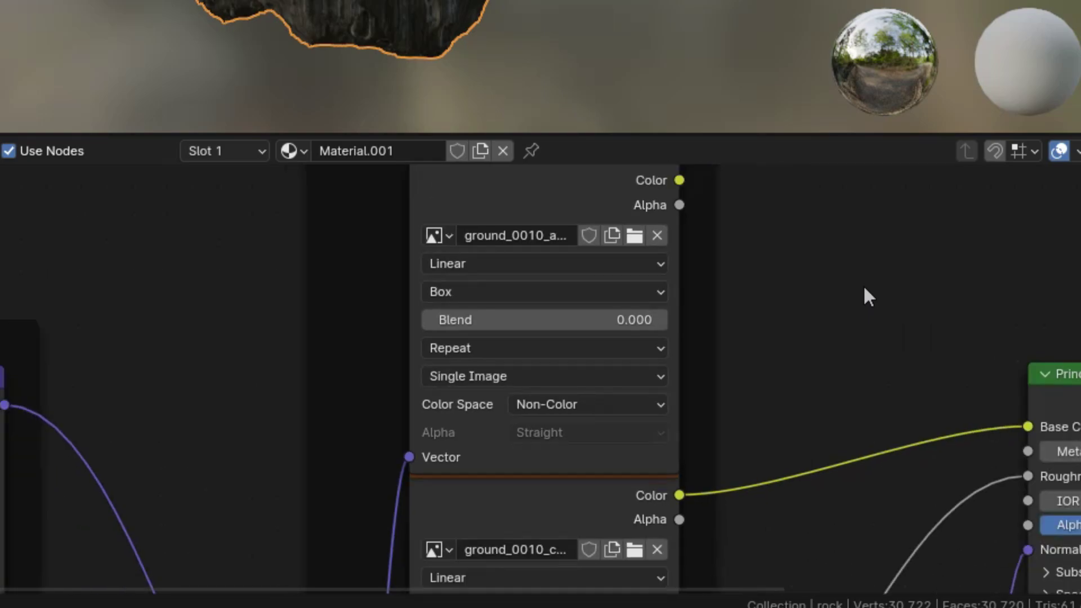
middle_click_drag(863, 285, 859, 386)
middle_click_drag(773, 340, 781, 131)
left_click(521, 360)
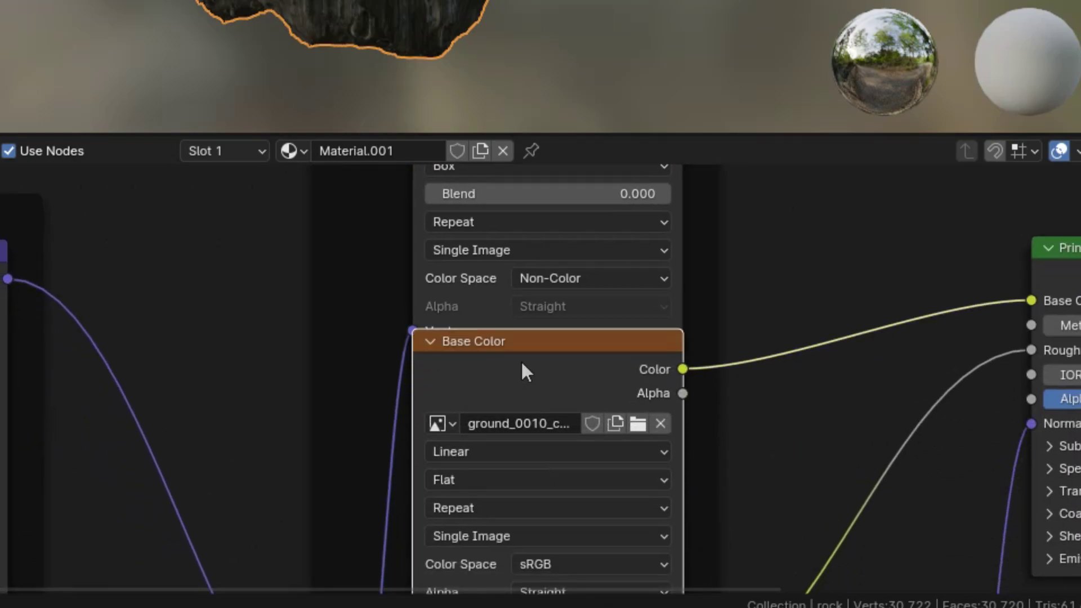
left_click(467, 478)
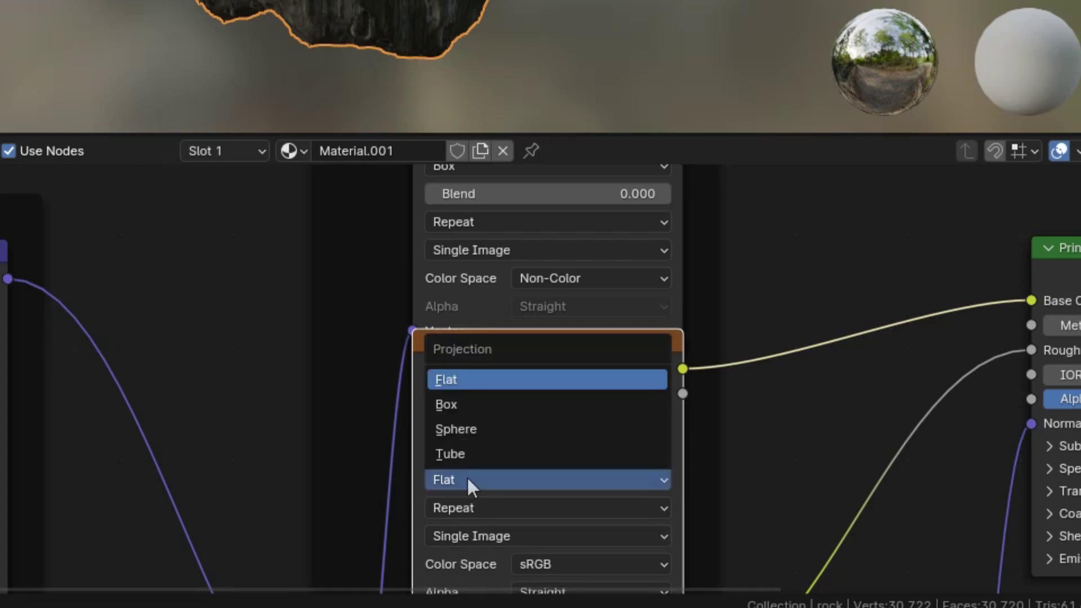
left_click(458, 404)
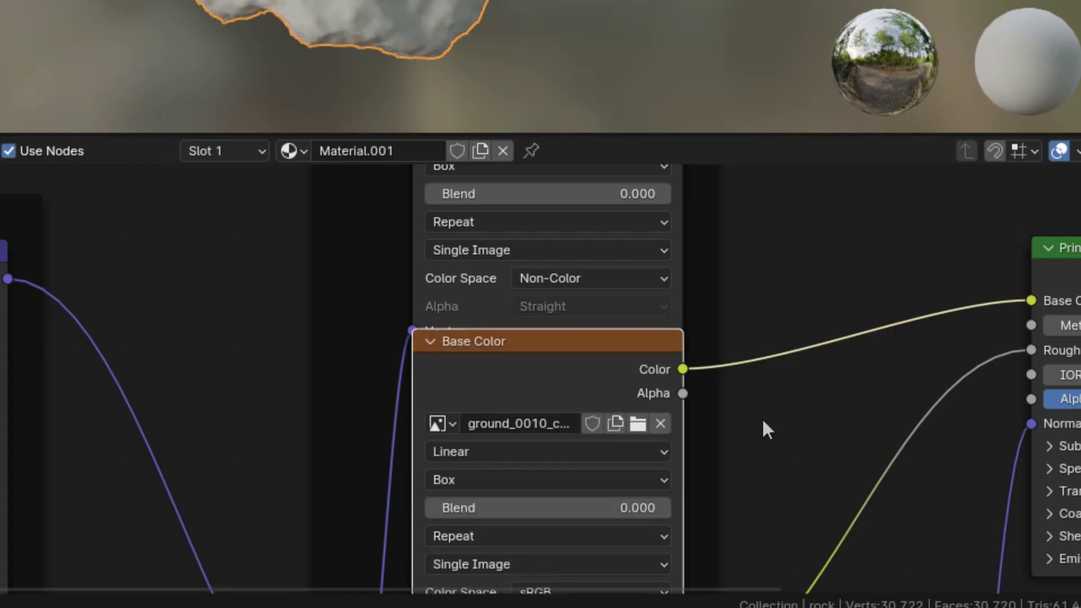
Step: Set the Roughness image texture's projection to Box
middle_click_drag(775, 456, 719, 272)
scroll(788, 318, "down", 1)
left_click(560, 275)
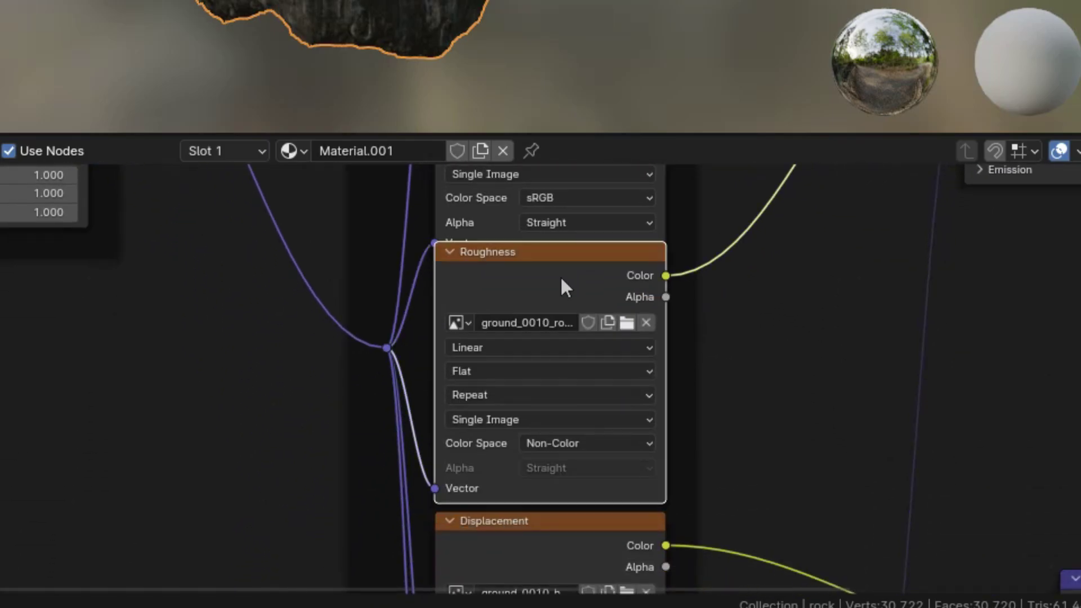
left_click(485, 371)
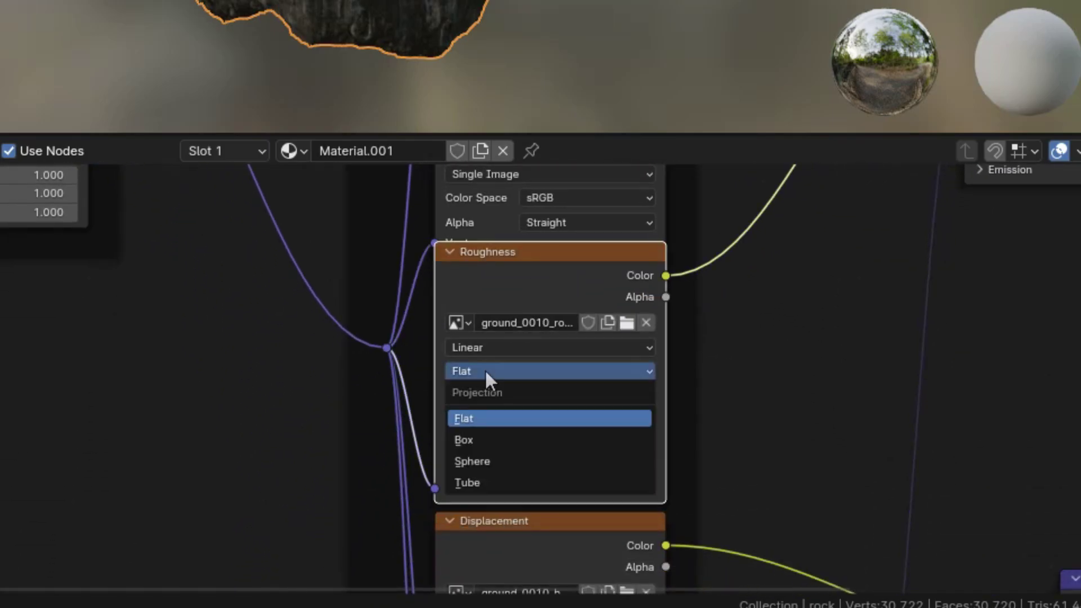
left_click(499, 433)
Step: Set the height and normal image textures' projection to Box
middle_click_drag(801, 425, 803, 251)
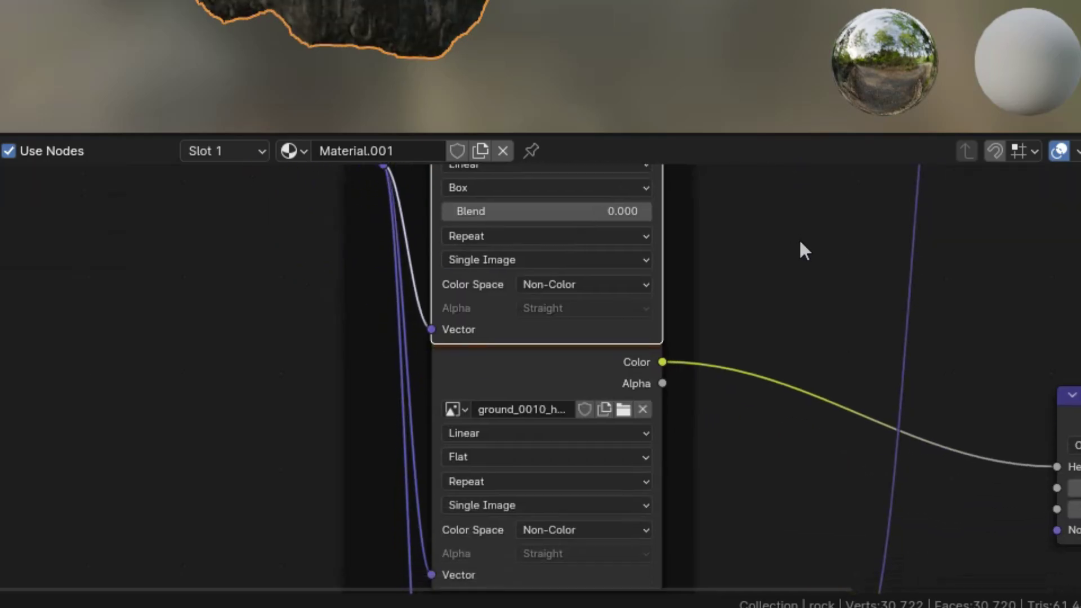
left_click(511, 380)
middle_click_drag(755, 525, 748, 326)
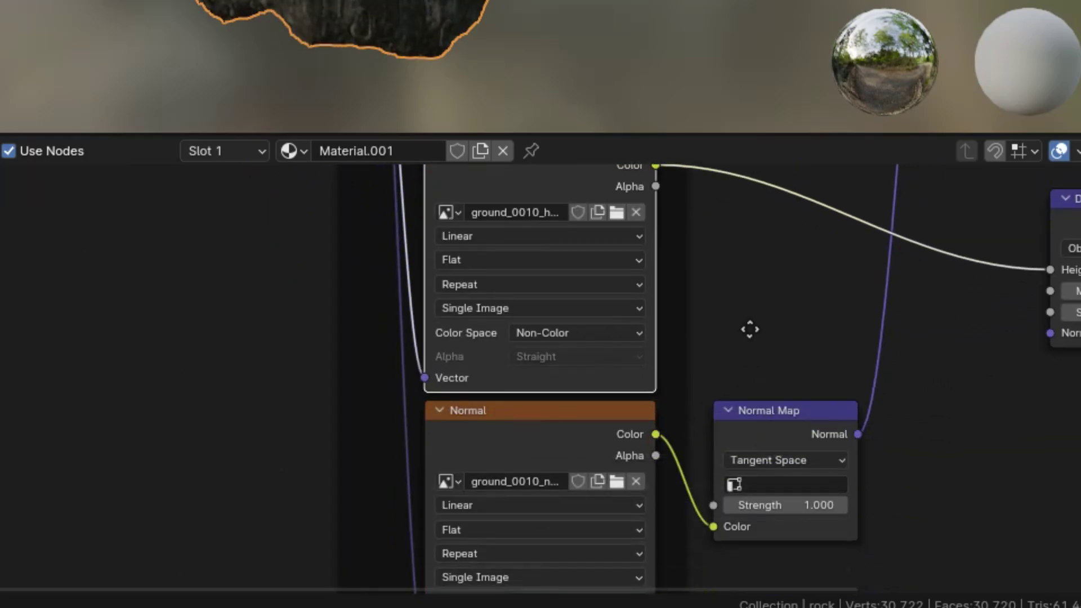
left_click(476, 263)
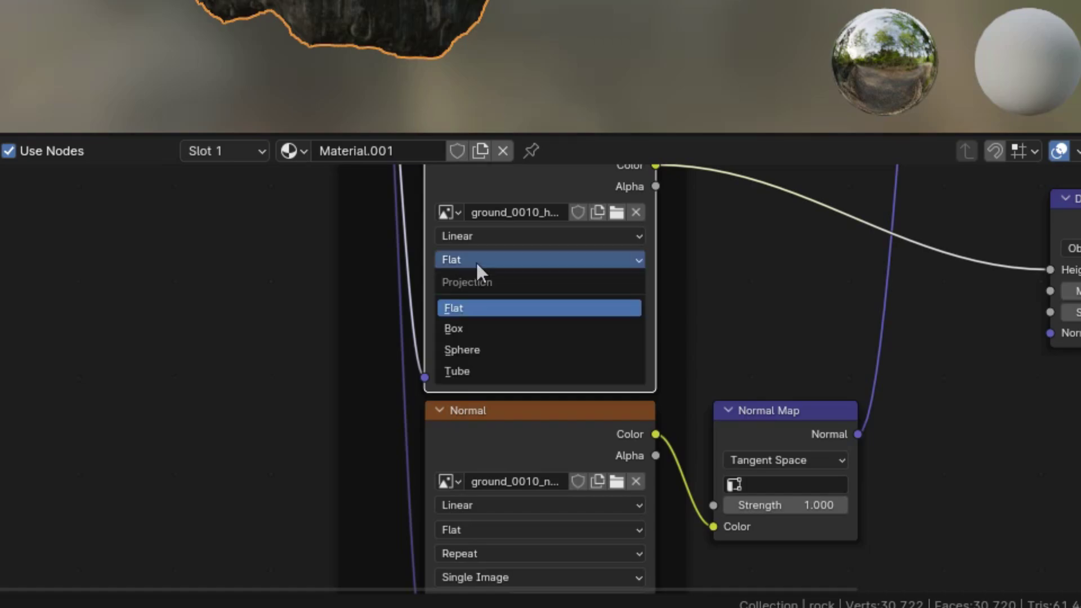
left_click(473, 329)
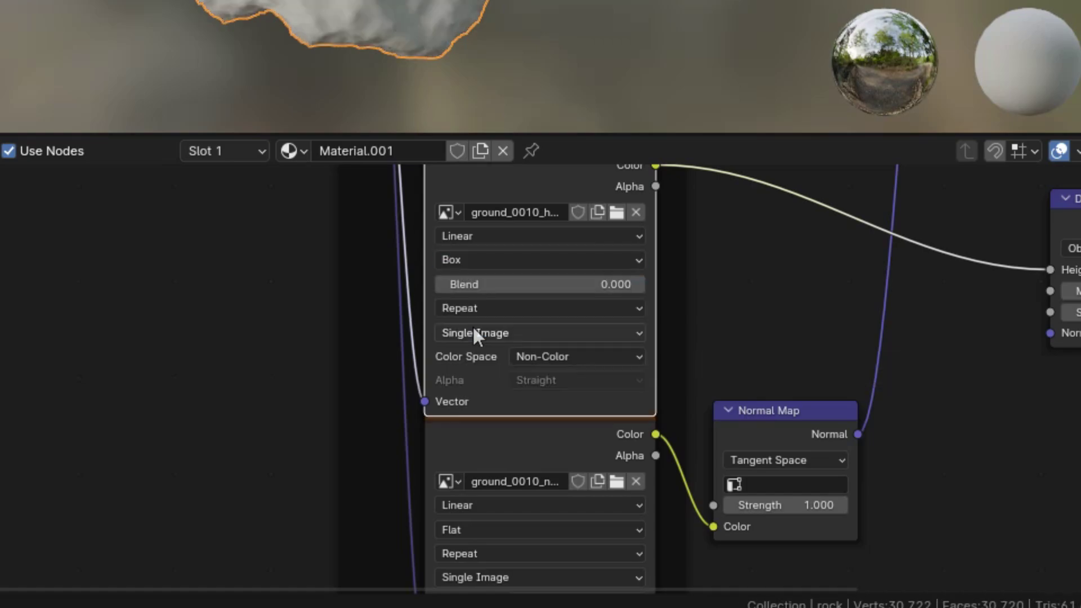
middle_click_drag(755, 325, 754, 217)
left_click(528, 341)
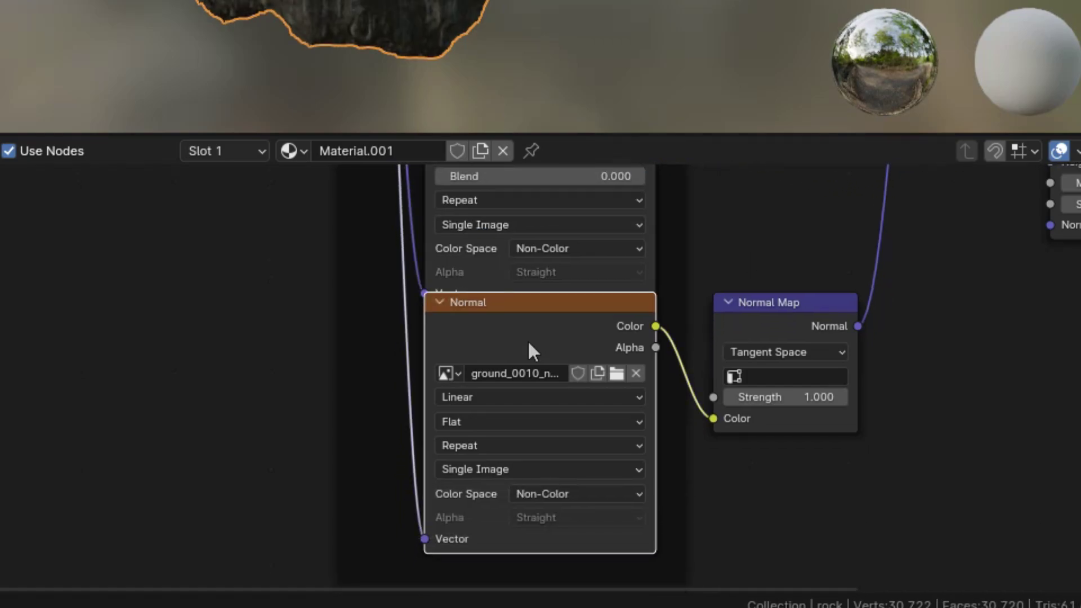
left_click(471, 422)
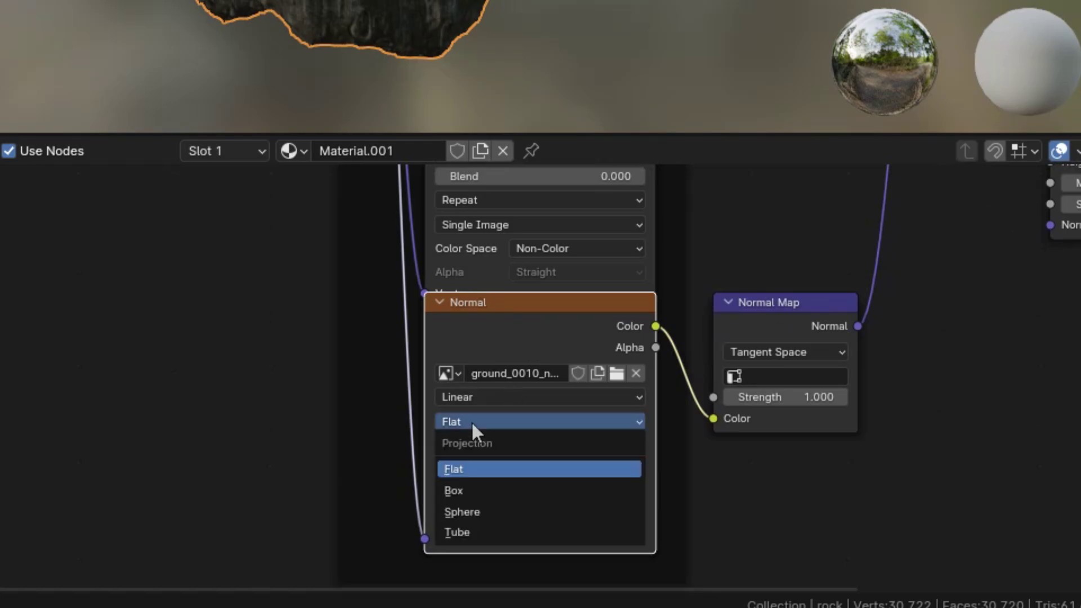
left_click(479, 489)
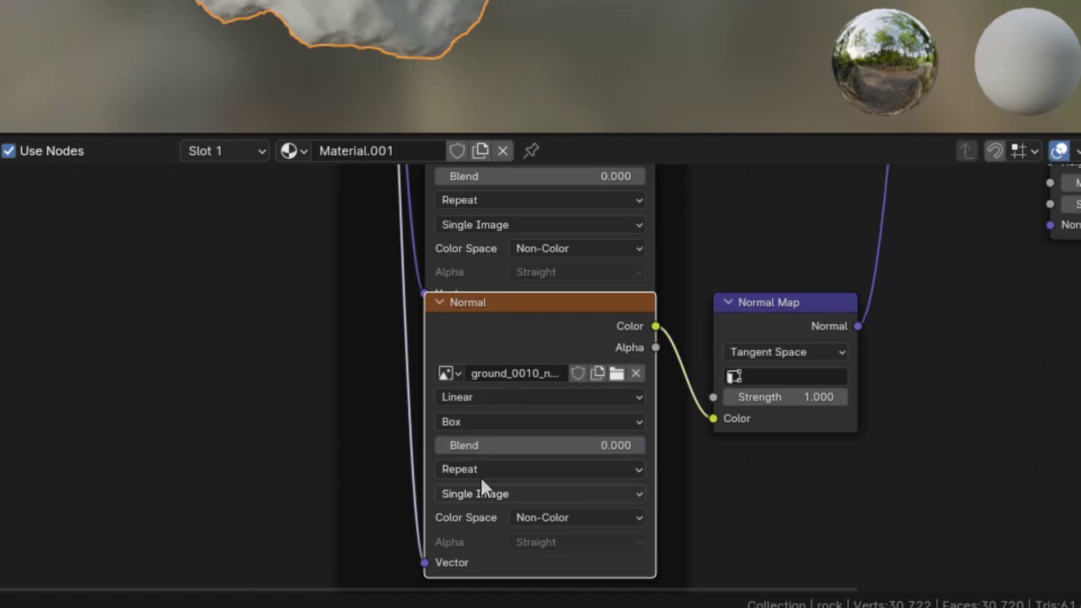
Step: Raise the Ambient Occlusion texture's Box blend to 1
scroll(366, 76, "up", 5)
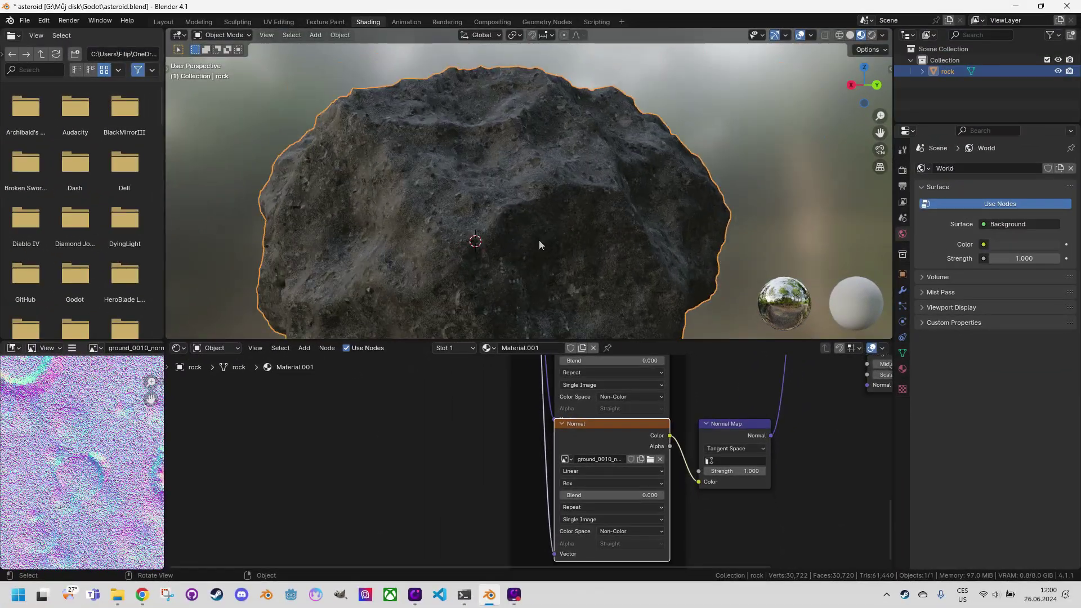
scroll(535, 242, "up", 4)
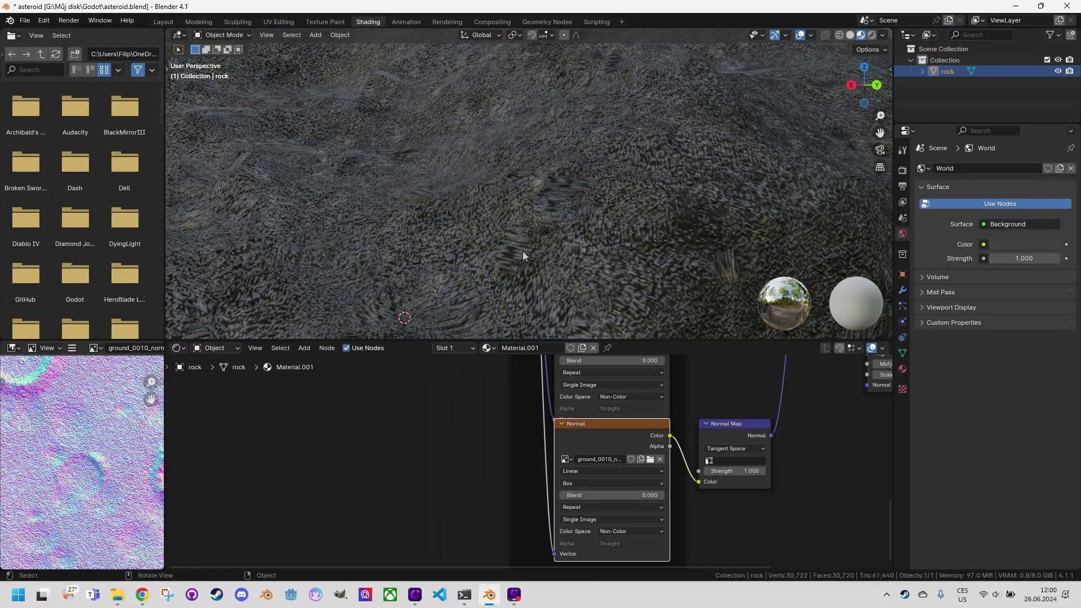
scroll(521, 248, "down", 3)
scroll(519, 245, "down", 6)
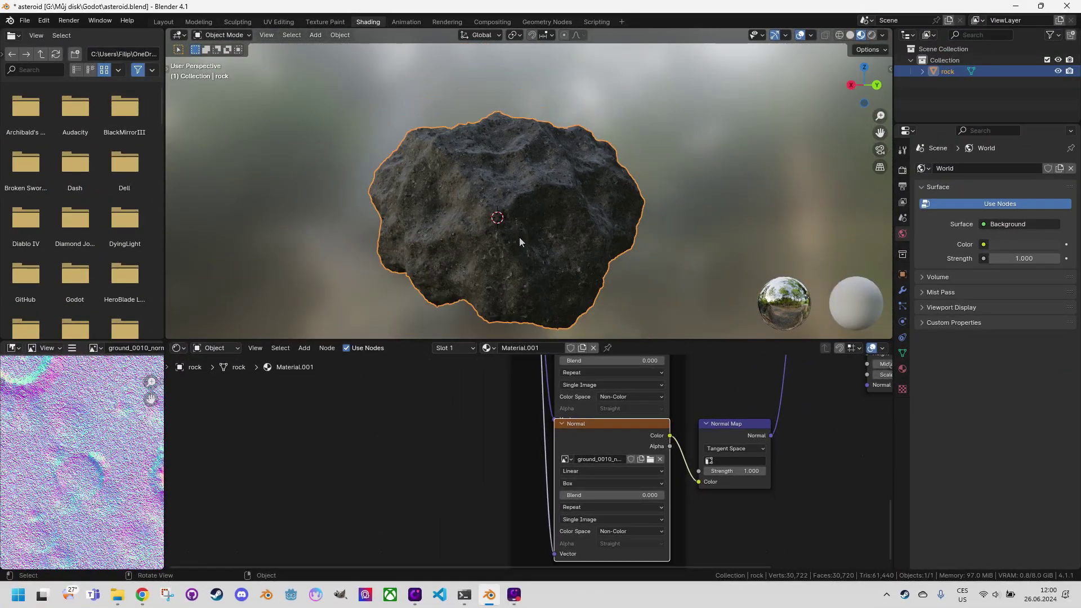
middle_click_drag(713, 375, 685, 385)
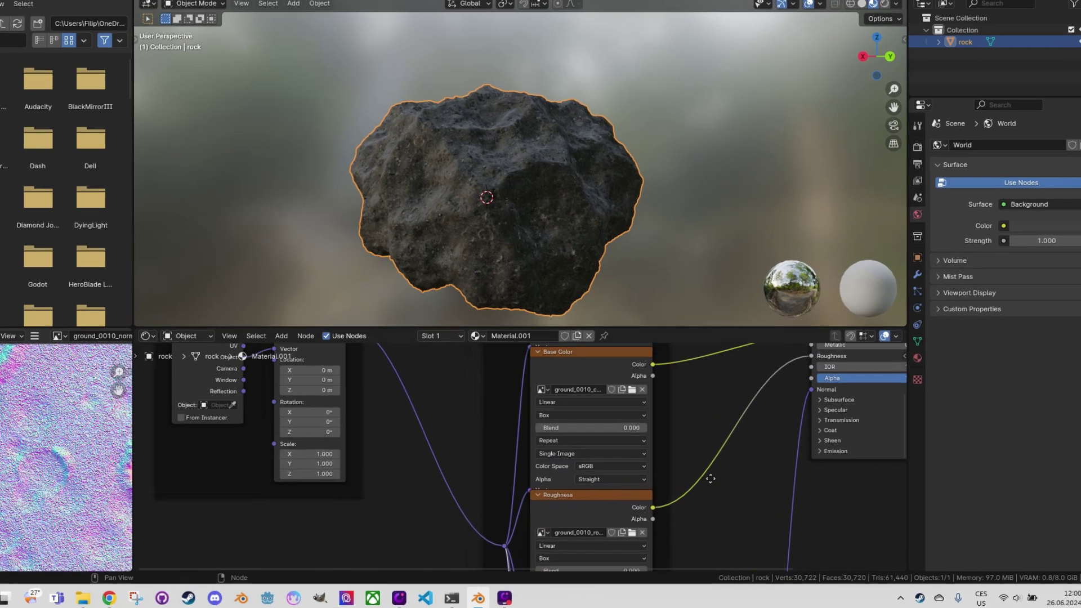
mouse_move(711, 478)
middle_mouse_down()
mouse_move(713, 529)
mouse_move(692, 376)
mouse_move(696, 473)
middle_mouse_up()
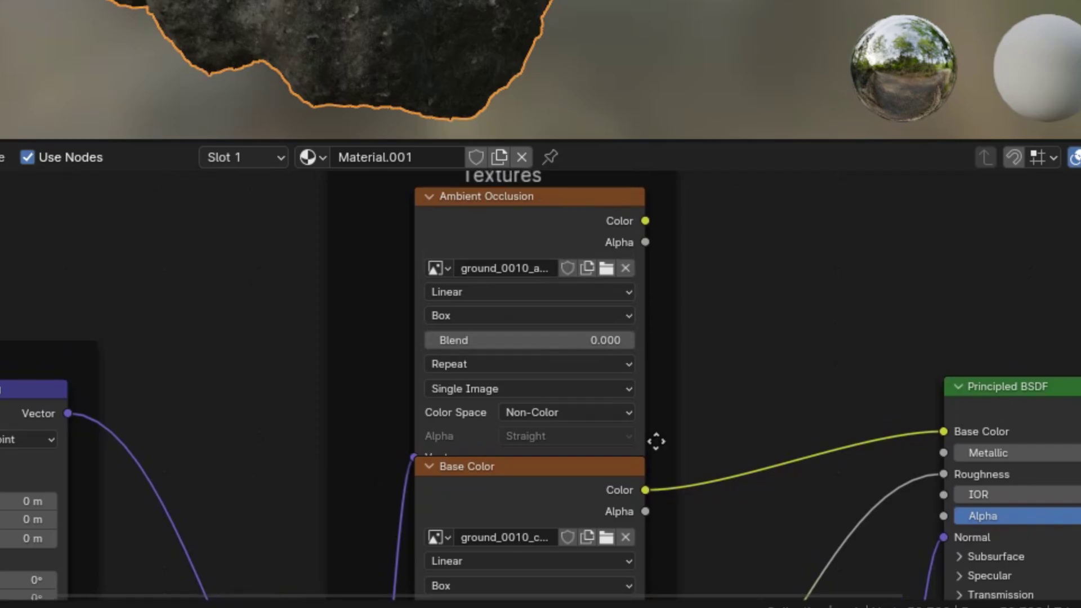
scroll(548, 427, "up", 3)
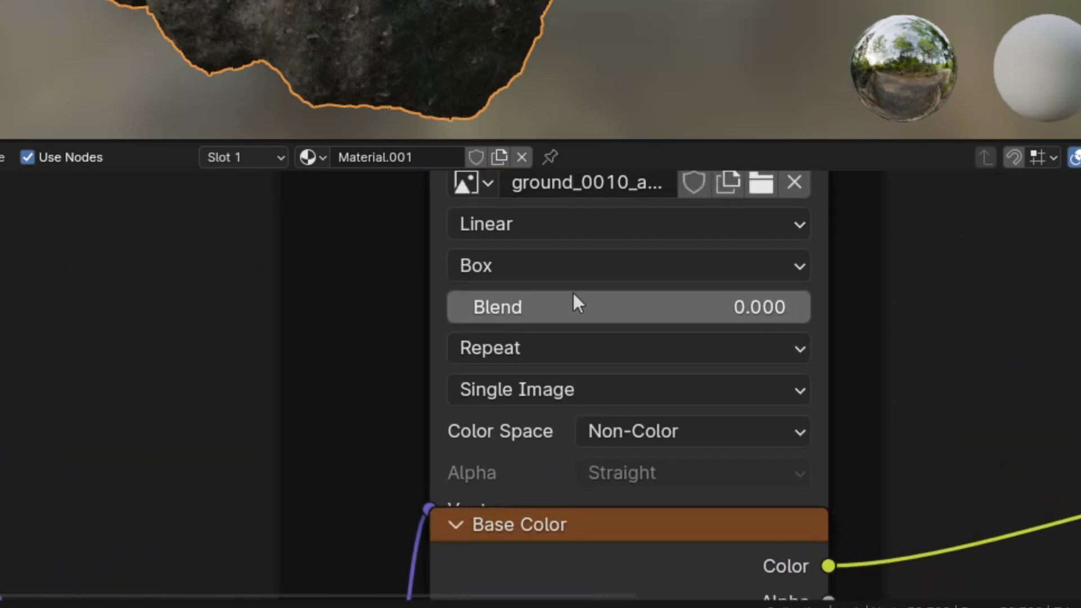
left_click_drag(573, 294, 838, 319)
Step: Raise the Base Color and Roughness textures' Box blend to 1
middle_click_drag(934, 382, 907, 202)
middle_click_drag(978, 476, 947, 272)
left_click_drag(429, 344, 754, 344)
middle_click_drag(883, 440, 857, 561)
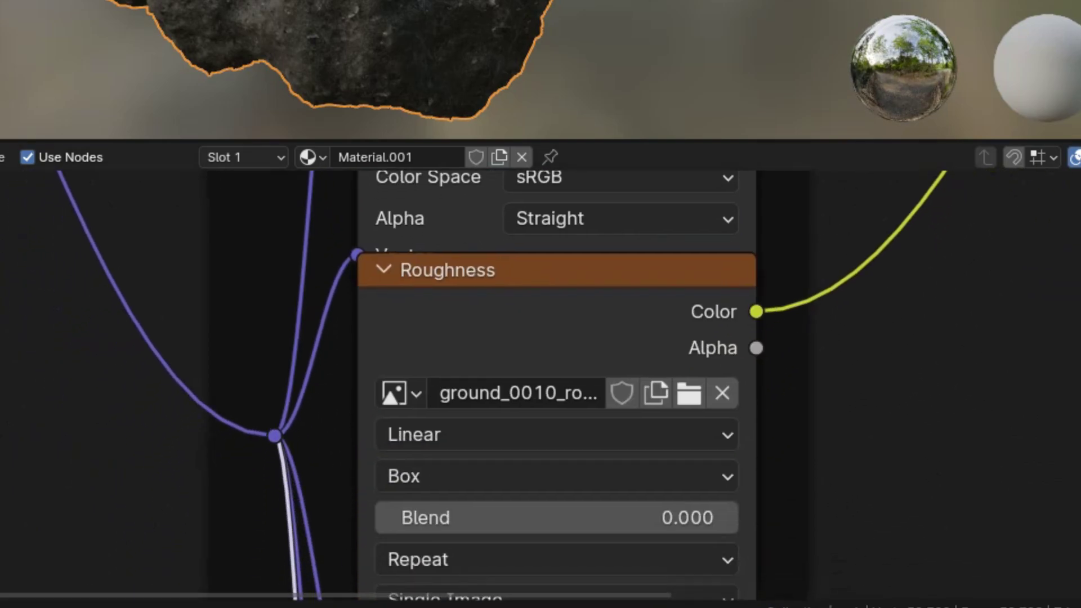
left_click_drag(380, 518, 820, 513)
Step: Raise the Displacement and Normal textures' Box blend to 1
middle_click_drag(820, 514, 837, 169)
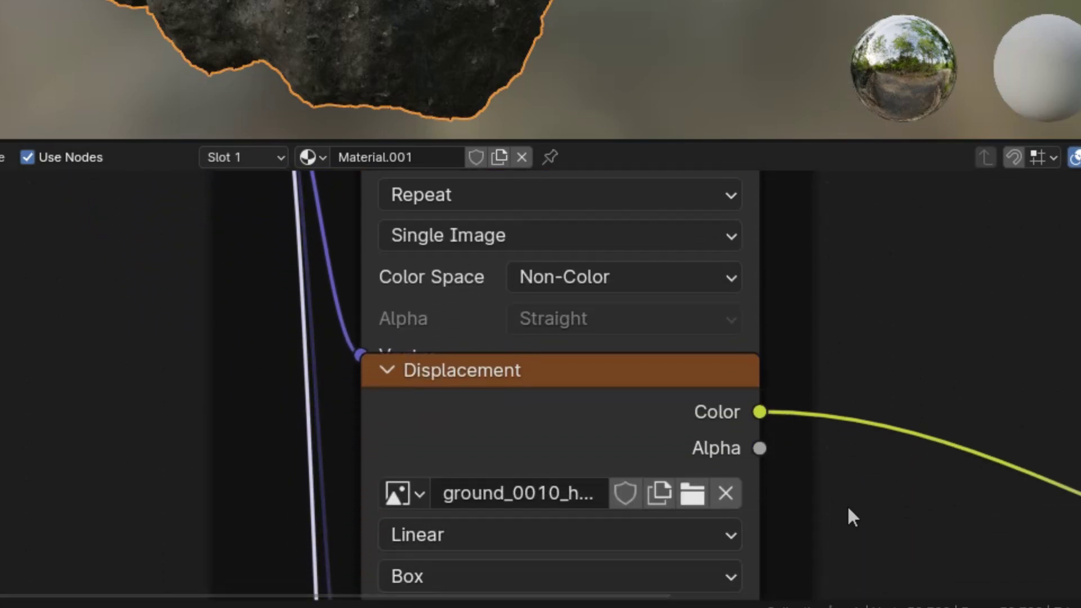
middle_click_drag(849, 512, 864, 335)
left_click_drag(414, 416, 796, 453)
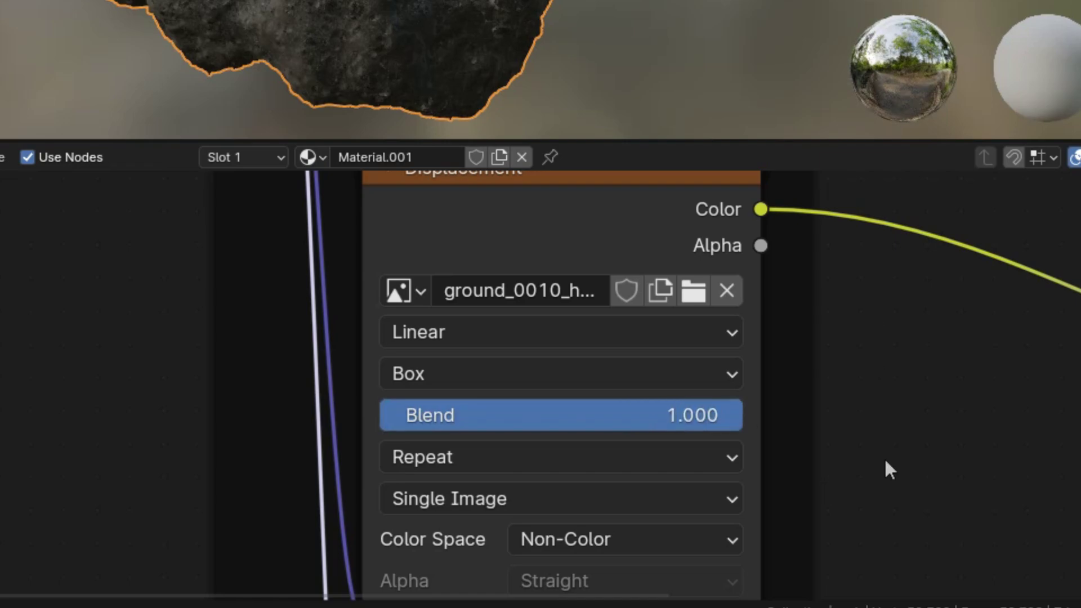
middle_click_drag(890, 518, 866, 216)
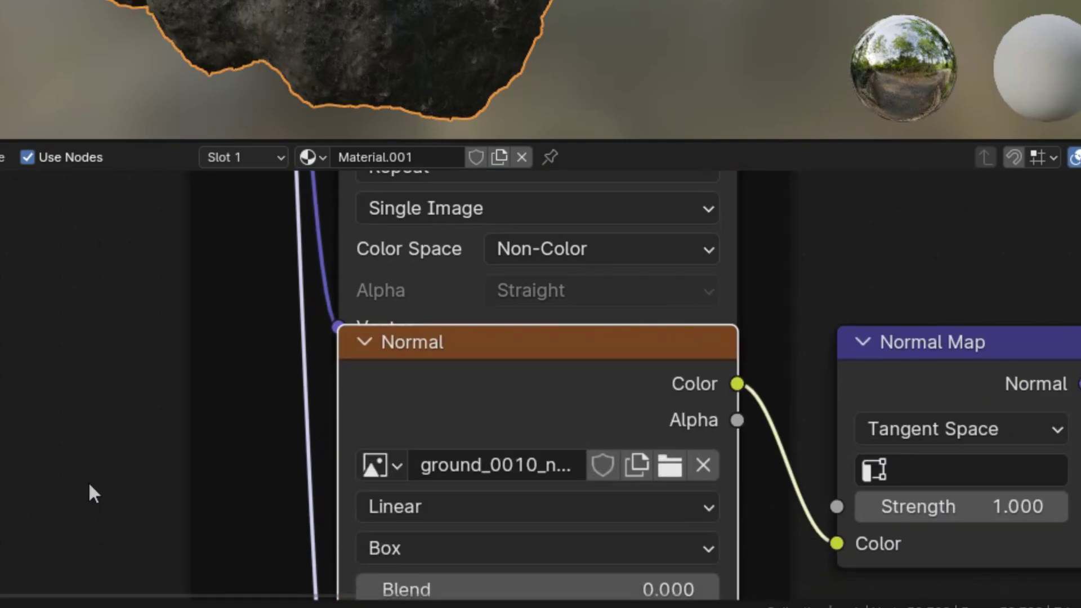
middle_click_drag(90, 492, 41, 335)
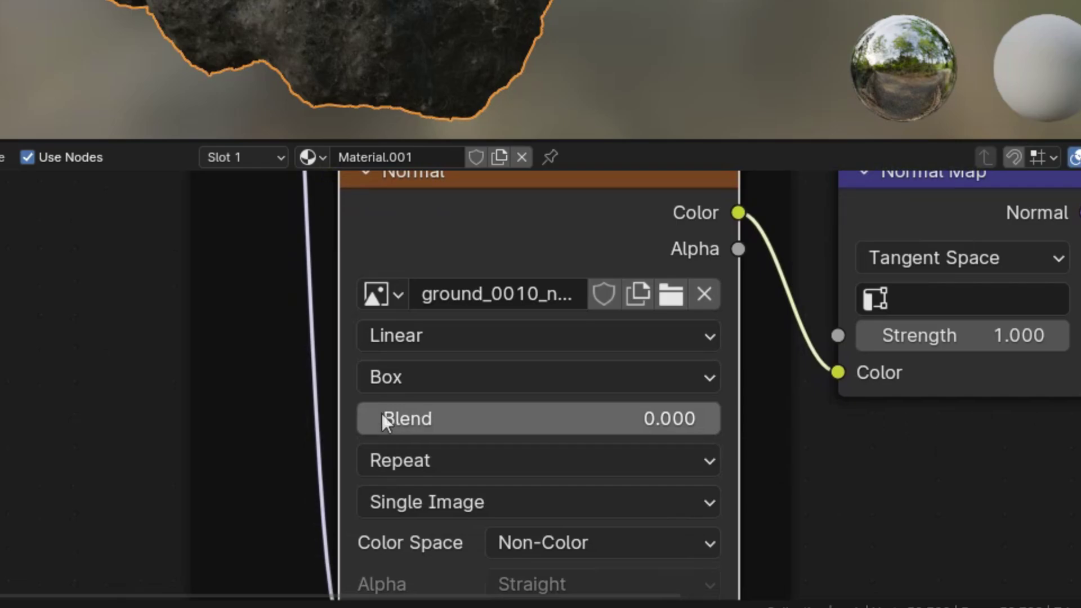
left_click_drag(386, 417, 634, 417)
scroll(72, 379, "down", 4)
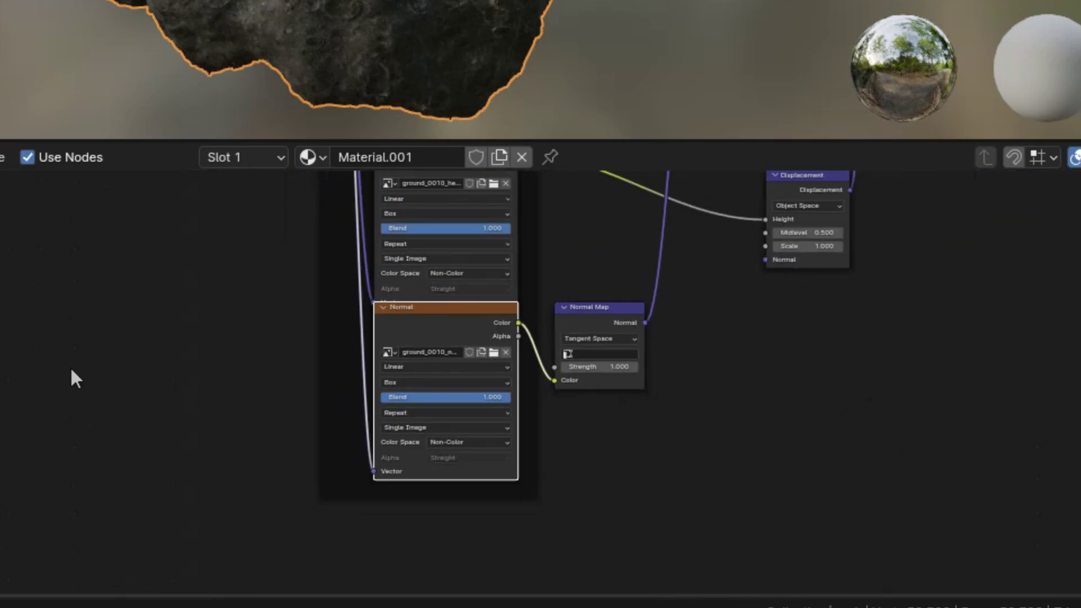
middle_click_drag(73, 379, 150, 455)
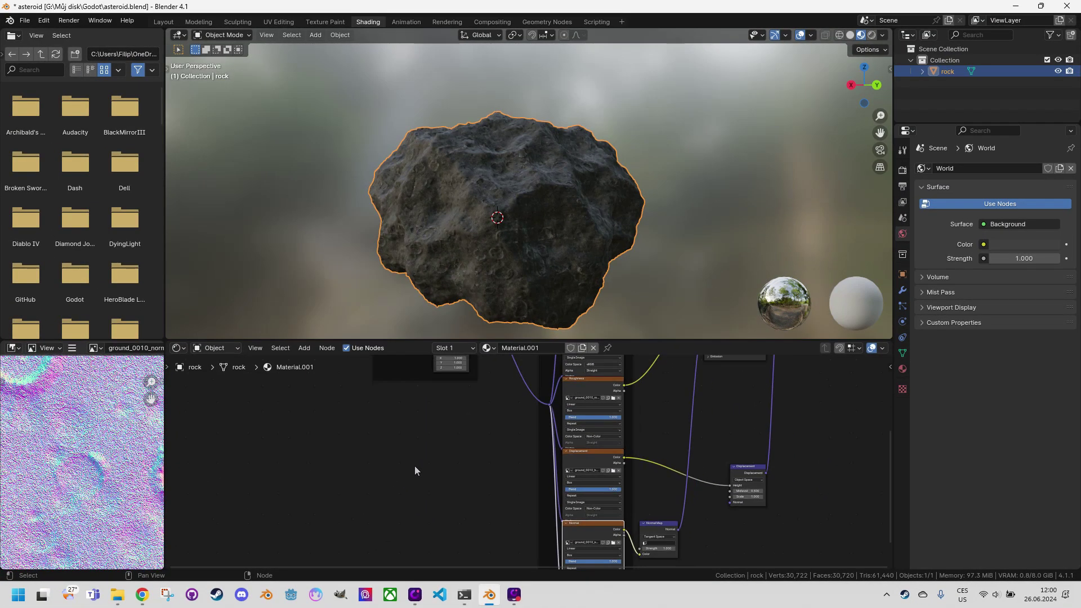
scroll(414, 465, "down", 1)
scroll(525, 211, "up", 3)
scroll(525, 212, "down", 2)
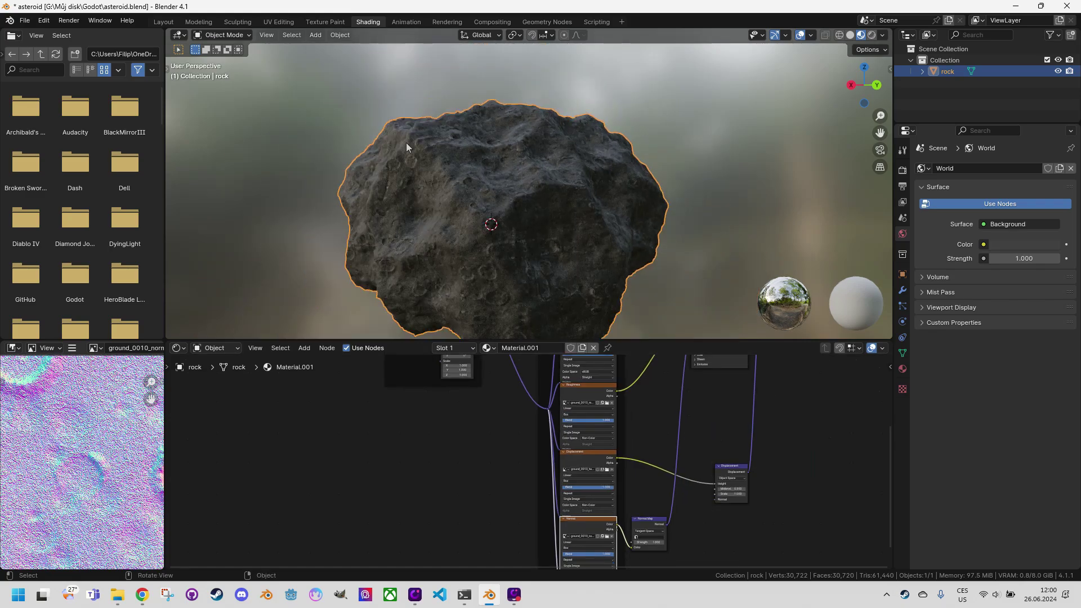
Step: In the Layout workspace, use Material Preview shading and orbit around the textured rock
left_click(164, 24)
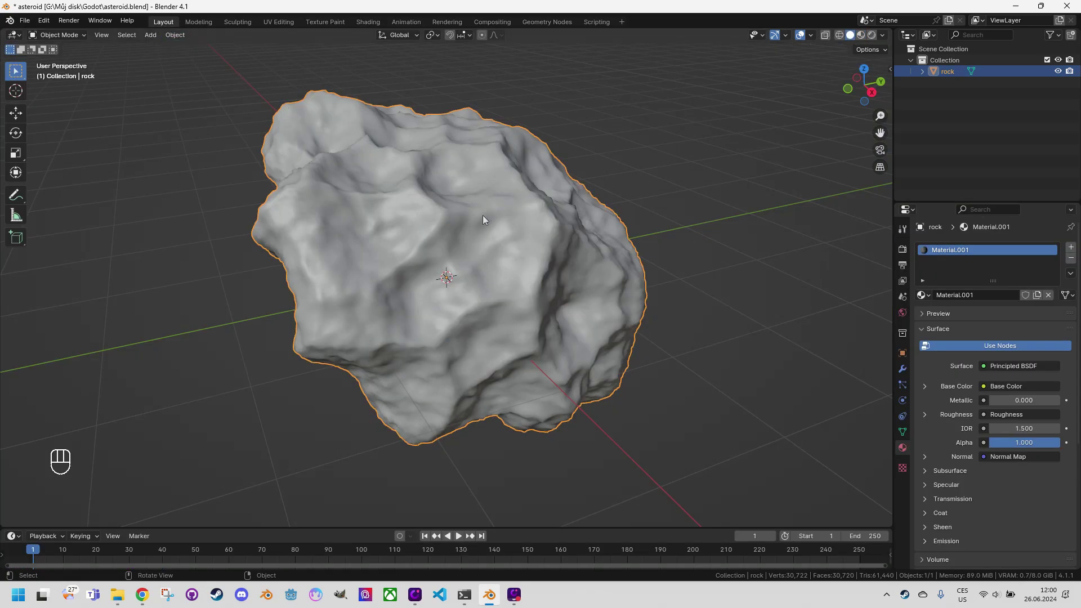
left_click(865, 37)
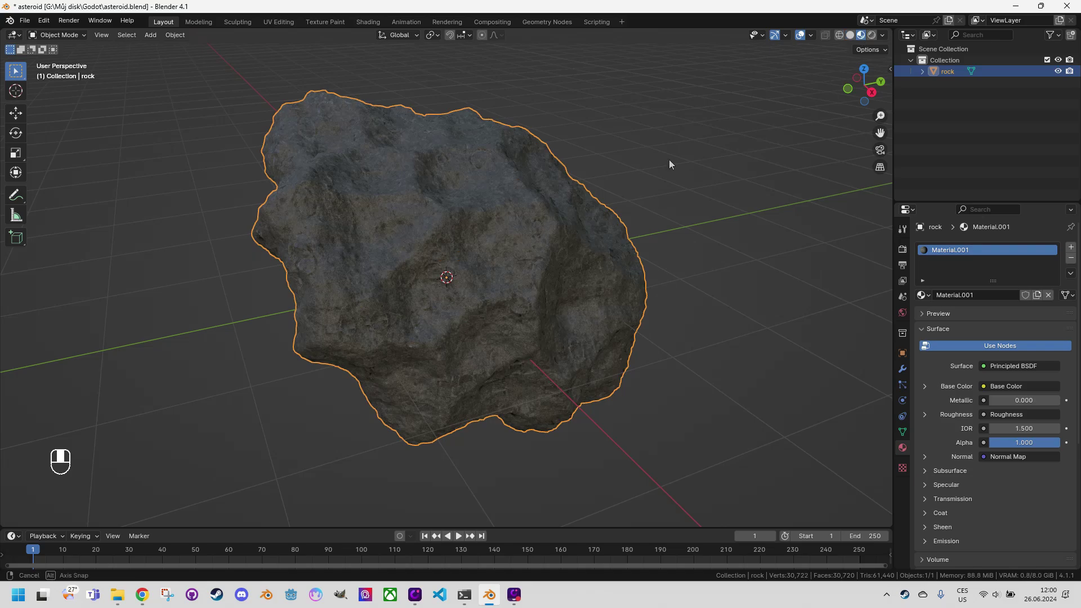
middle_click_drag(669, 161, 561, 60)
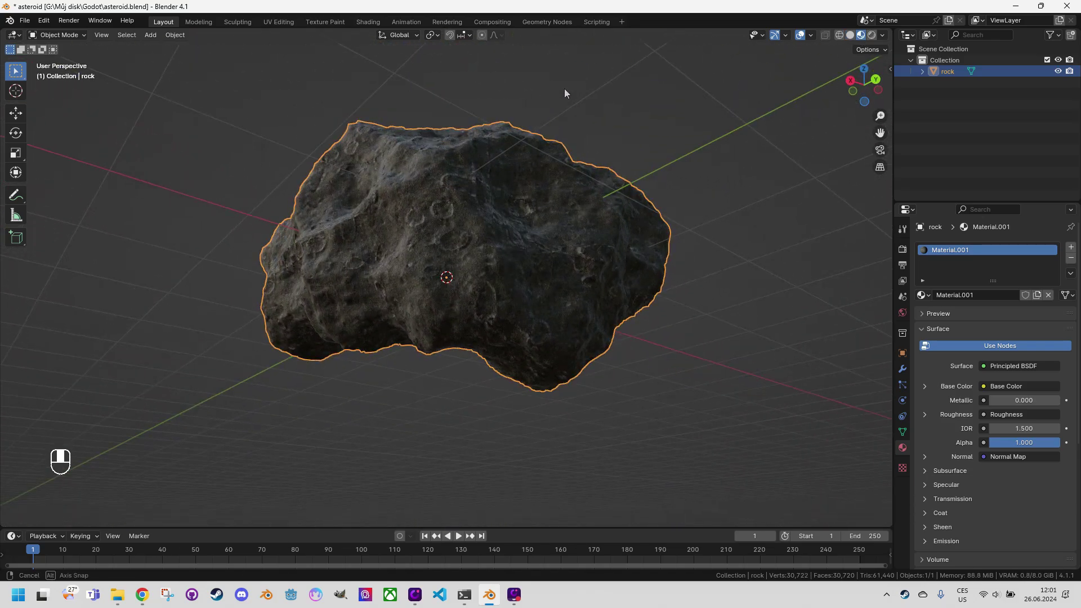
middle_click_drag(565, 90, 657, 202)
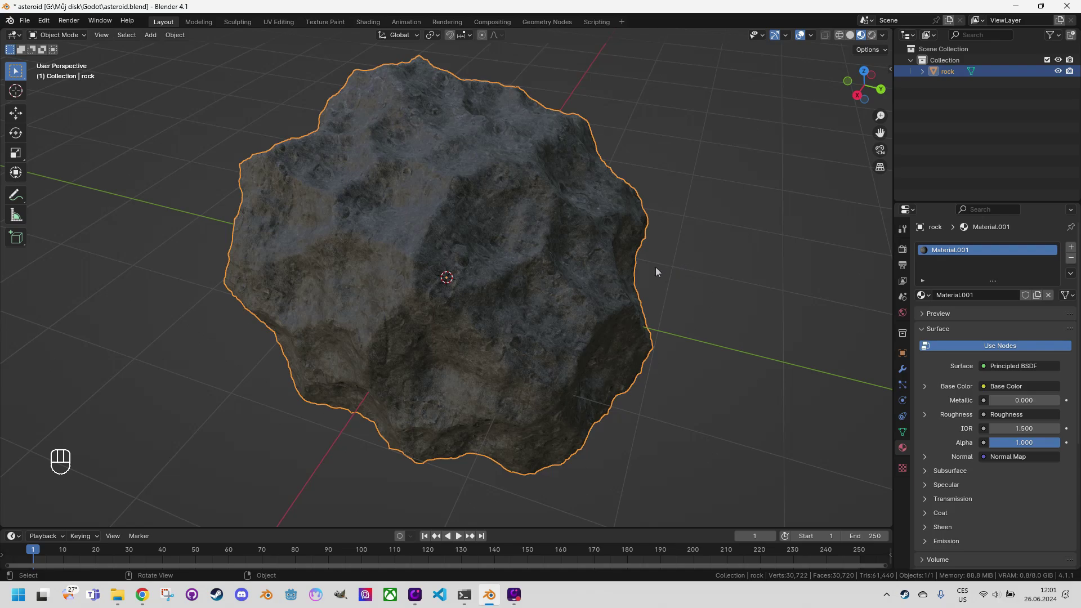
mouse_move(656, 270)
middle_mouse_down()
mouse_move(707, 285)
mouse_move(676, 262)
middle_mouse_up()
Step: Save the asteroid.blend file with Ctrl+S
key("ctrl+s")
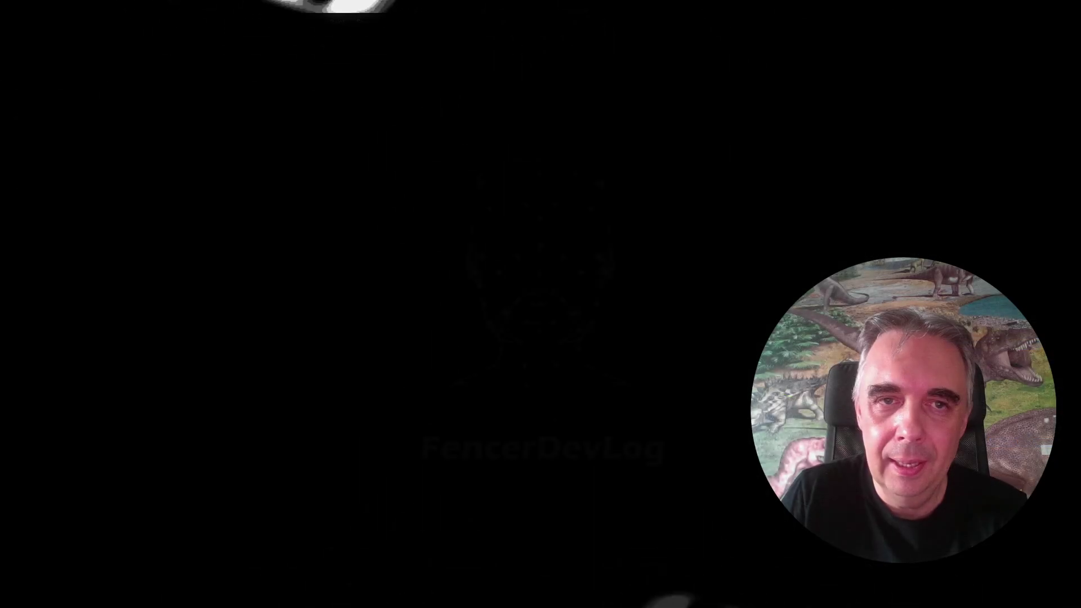